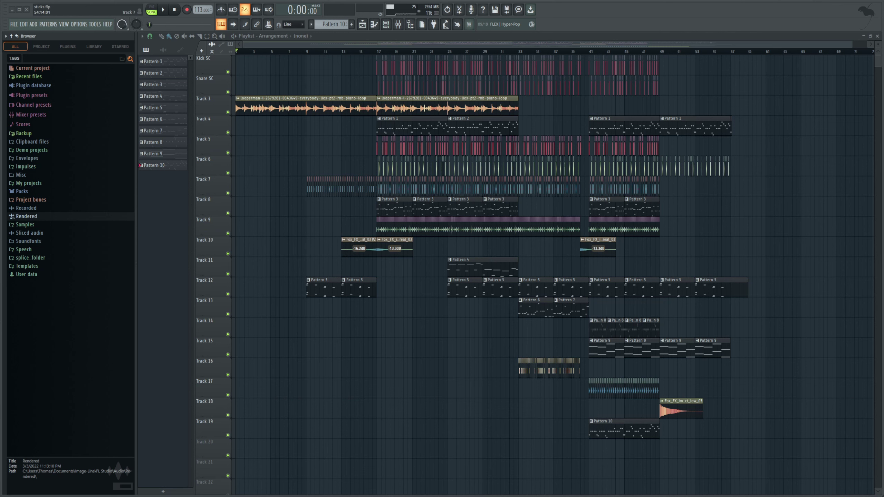
Set the song position to bar 13 and zoom out to show the whole arrangement
{"action": "left_click_drag", "start_coordinate": [851, 44], "coordinate": [803, 46]}
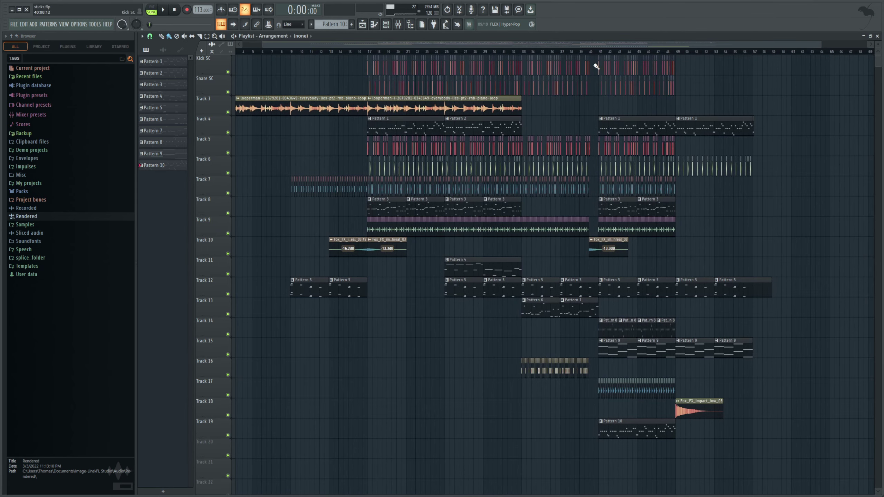
{"action": "left_click_drag", "start_coordinate": [490, 45], "coordinate": [470, 46]}
{"action": "left_click", "coordinate": [352, 52]}
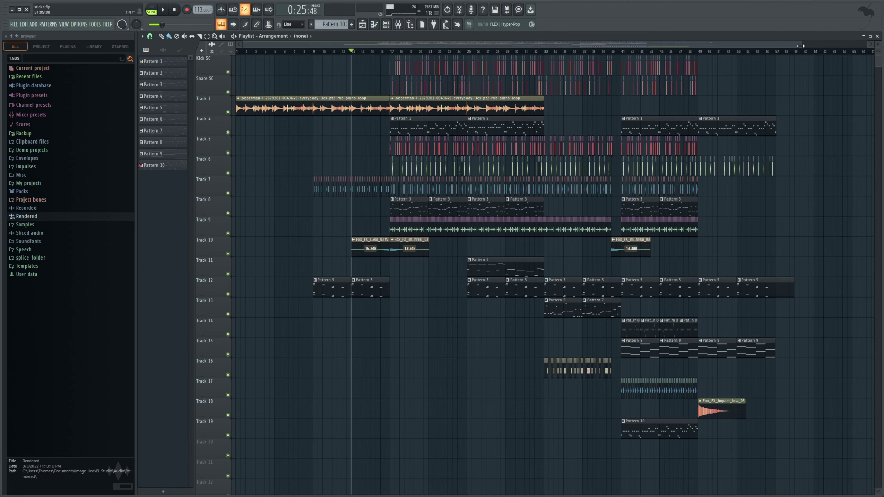
{"action": "mouse_move", "coordinate": [801, 45]}
{"action": "left_mouse_down"}
{"action": "mouse_move", "coordinate": [842, 60]}
{"action": "mouse_move", "coordinate": [841, 88]}
{"action": "left_mouse_up"}
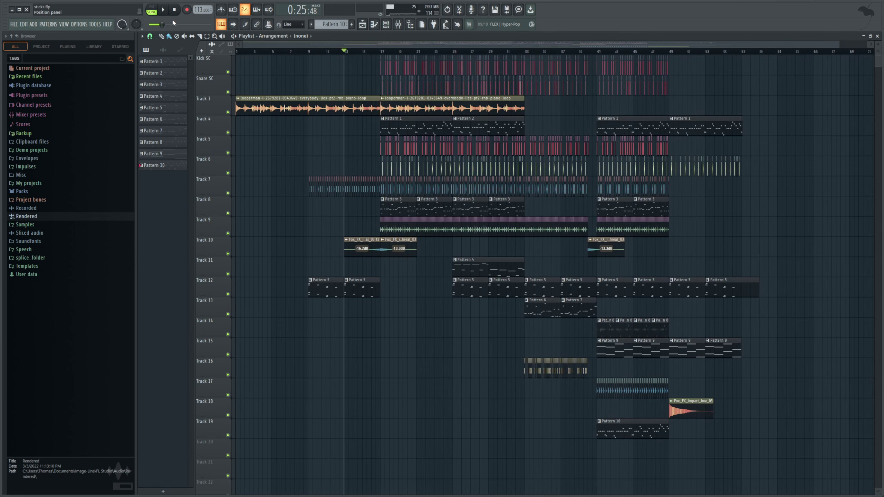
Play the song, open Oszillos Mega Scope on the Master, and open Pattern 4's notes
{"action": "key", "text": "space"}
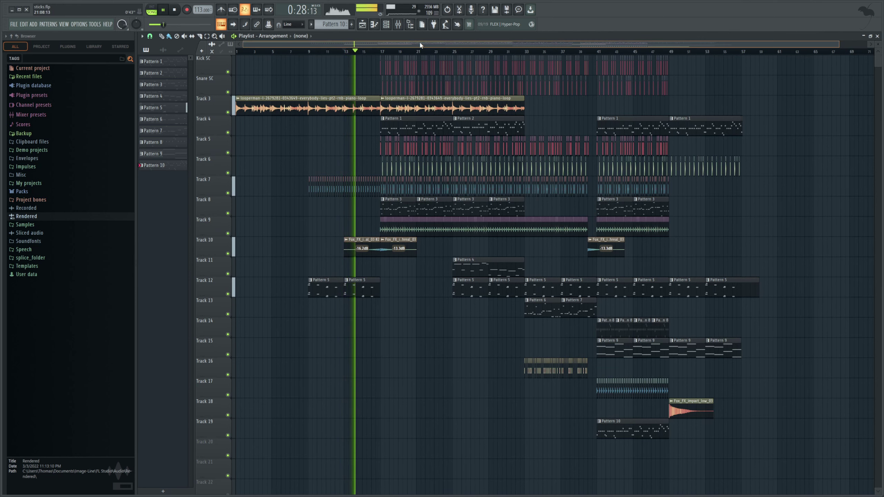
{"action": "key", "text": "F9"}
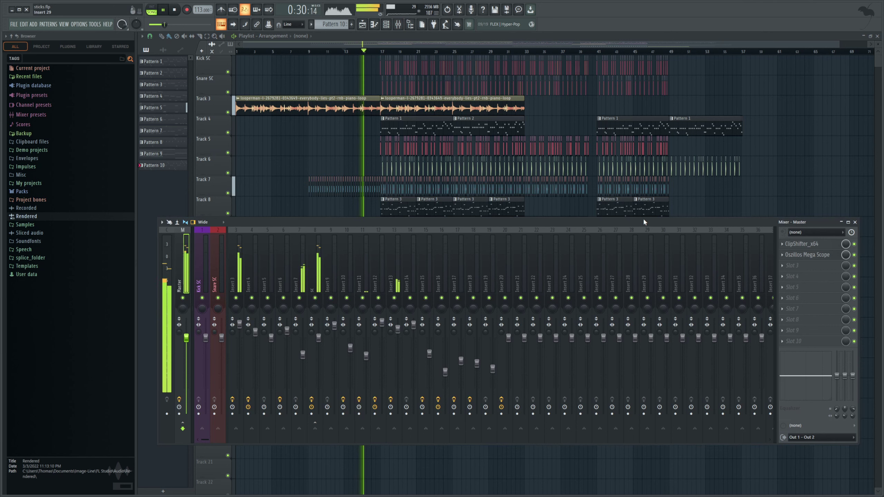
{"action": "left_click", "coordinate": [807, 255]}
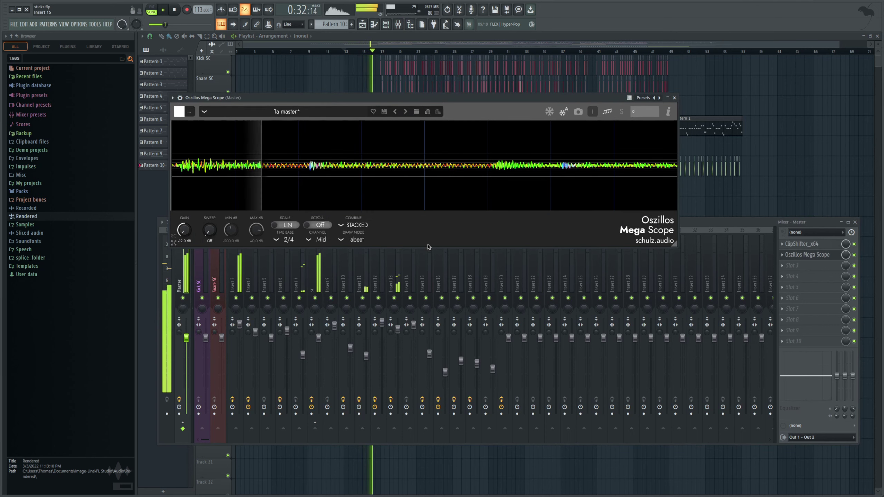
{"action": "left_click_drag", "start_coordinate": [454, 97], "coordinate": [486, 274]}
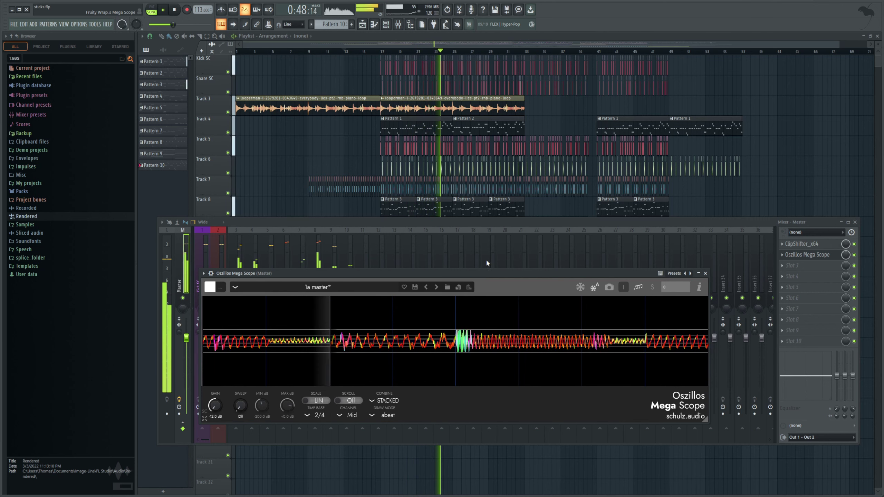
{"action": "left_click", "coordinate": [501, 43]}
{"action": "double_click", "coordinate": [477, 274]}
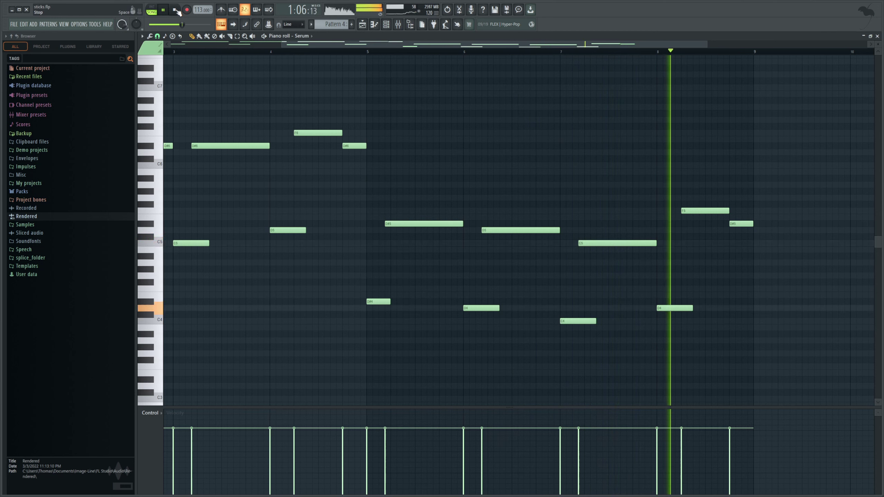
Stop playback and bring the arrangement playlist back to the front
{"action": "left_click", "coordinate": [175, 9]}
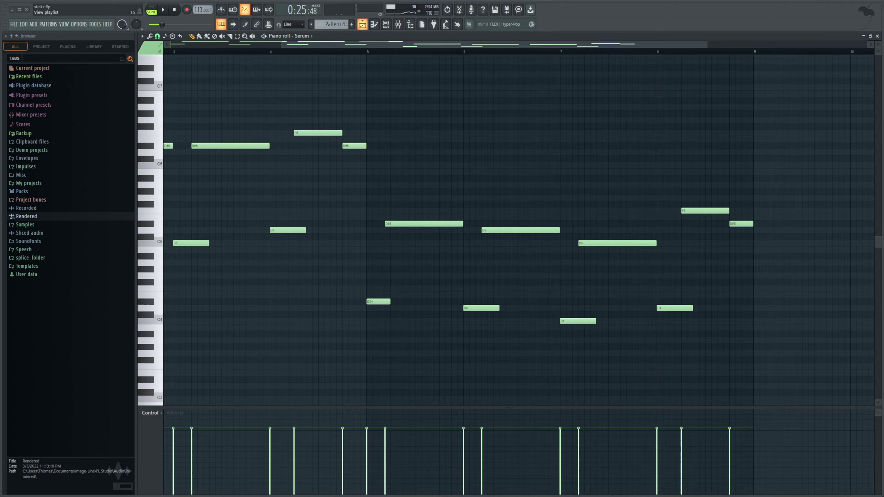
{"action": "left_click", "coordinate": [362, 29]}
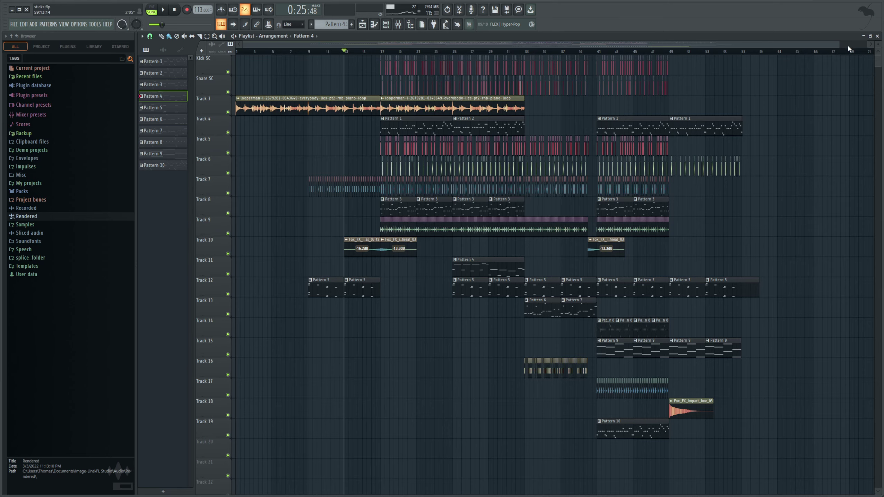
Zoom into the playlist and place the song position at the start of bar 17
{"action": "left_click_drag", "start_coordinate": [840, 43], "coordinate": [721, 53]}
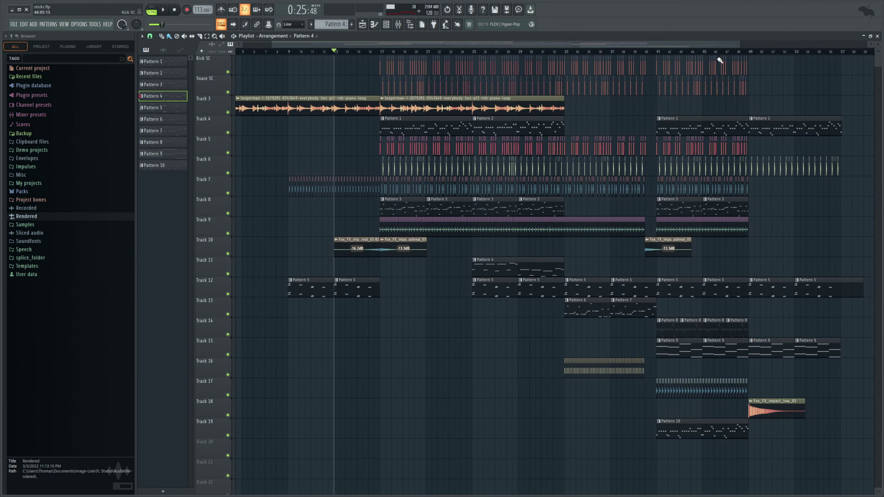
{"action": "left_click", "coordinate": [384, 52]}
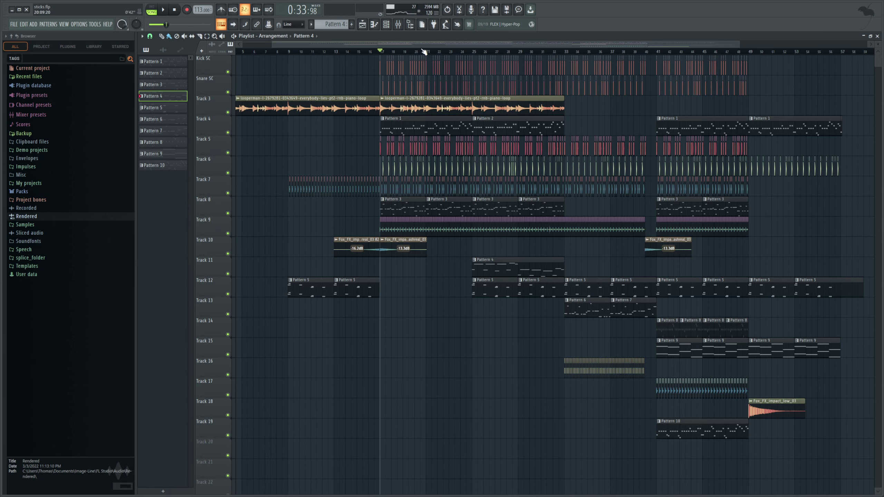
{"action": "scroll", "coordinate": [424, 46], "scroll_direction": "right", "scroll_amount": 2}
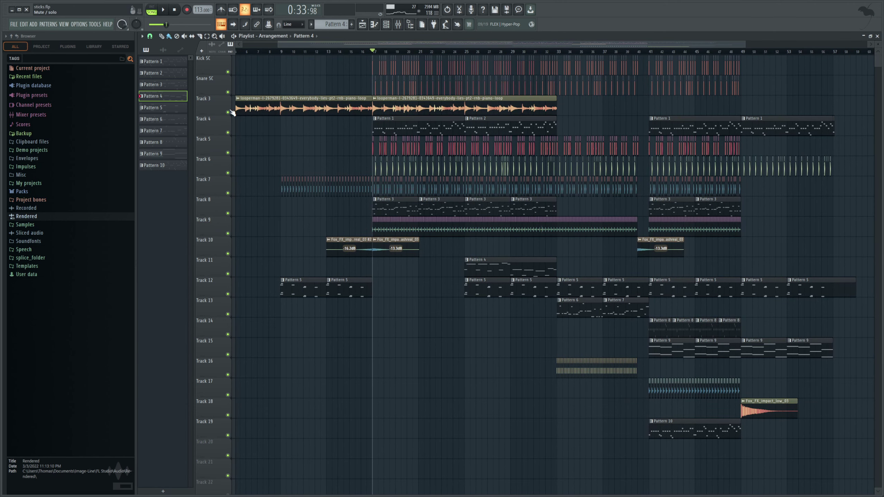
Solo the Track 3 piano loop and play it briefly from bar 17
{"action": "right_click", "coordinate": [229, 111]}
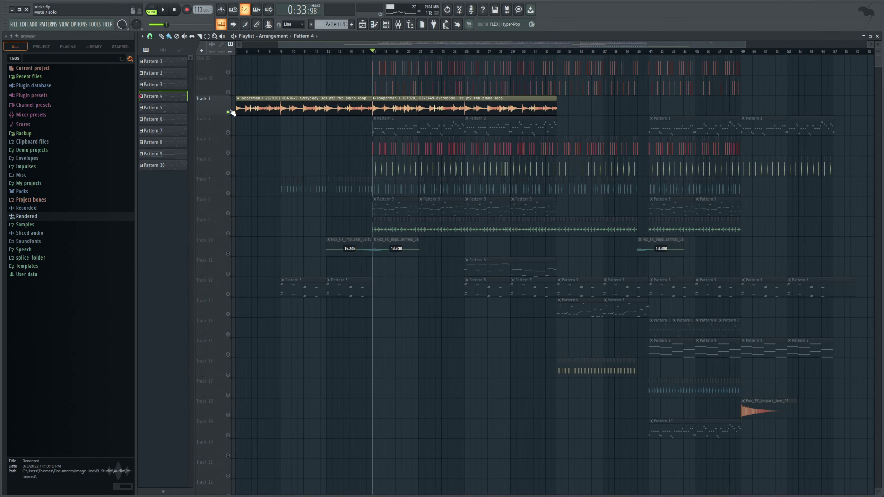
{"action": "left_click", "coordinate": [166, 10]}
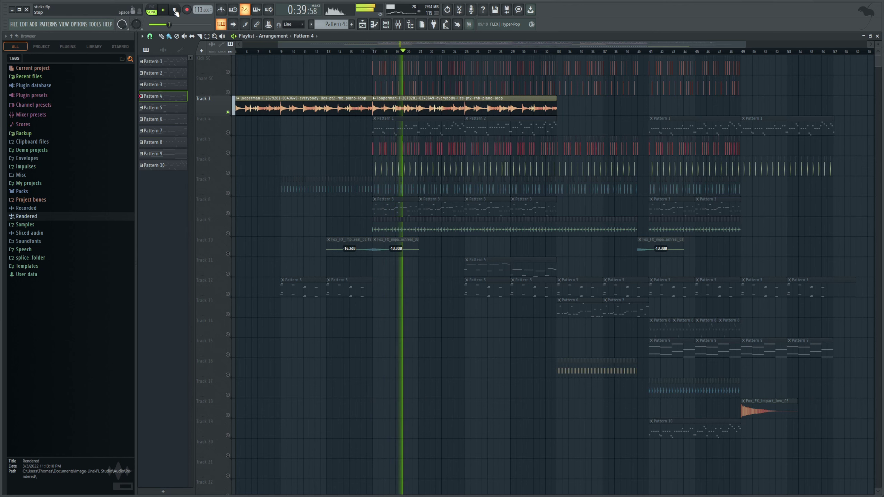
{"action": "left_click", "coordinate": [176, 11]}
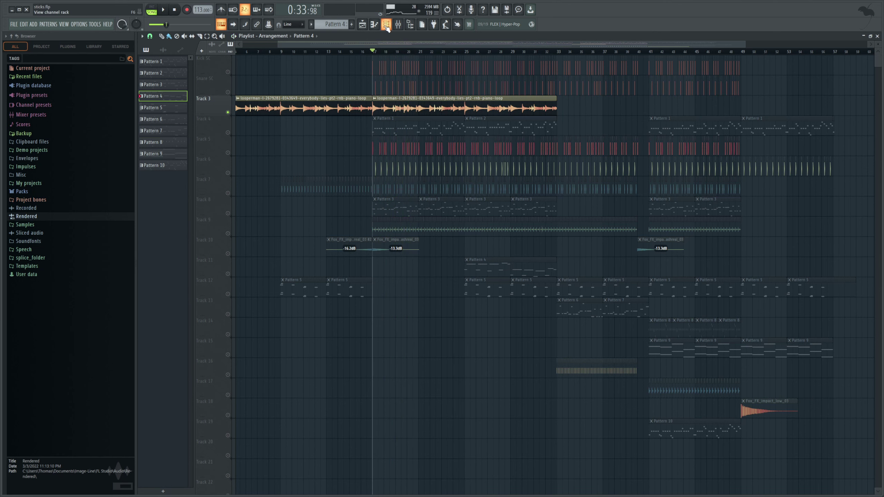
Inspect the Gain Reduction effect on mixer Insert 3, then return to the playlist
{"action": "left_click", "coordinate": [399, 24]}
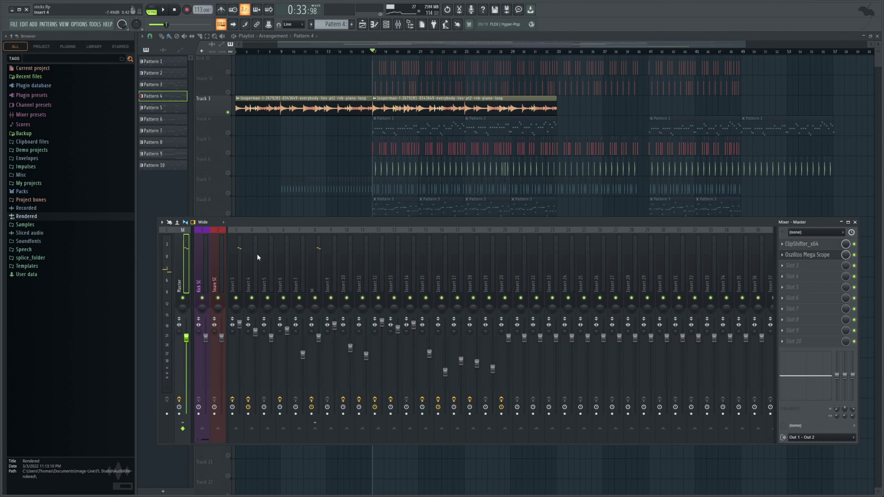
{"action": "left_click", "coordinate": [240, 268]}
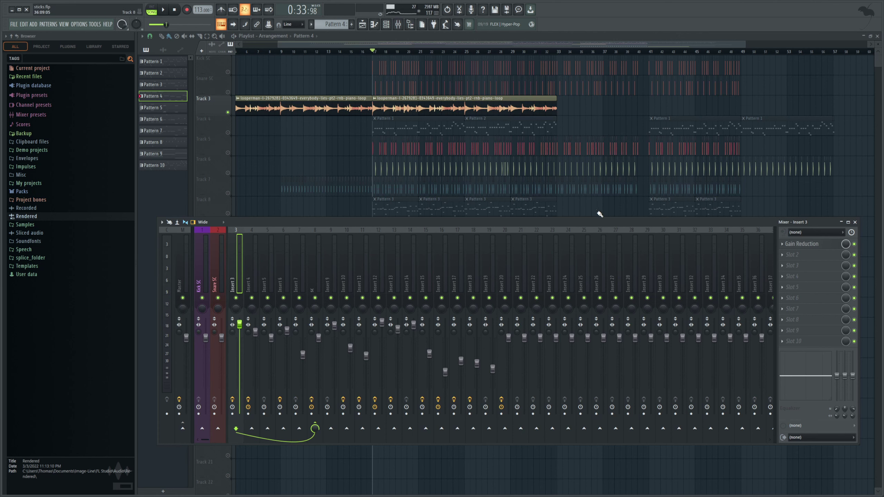
{"action": "left_click", "coordinate": [821, 246]}
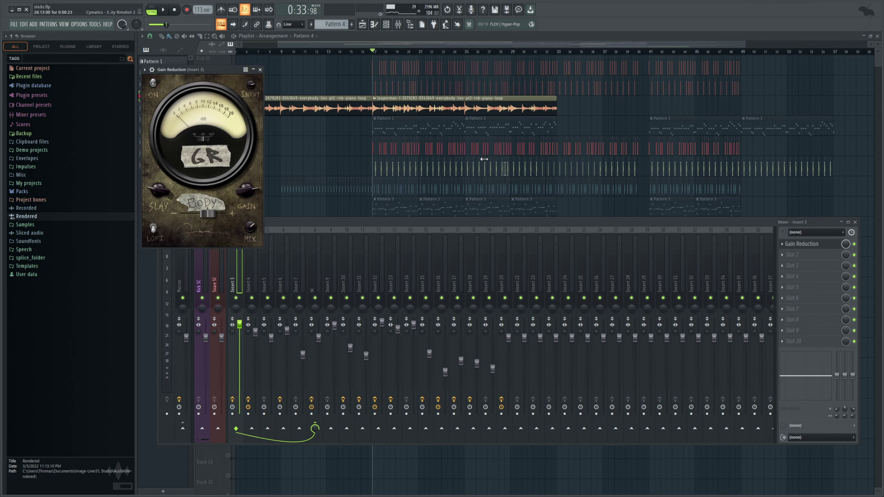
{"action": "left_click", "coordinate": [442, 42]}
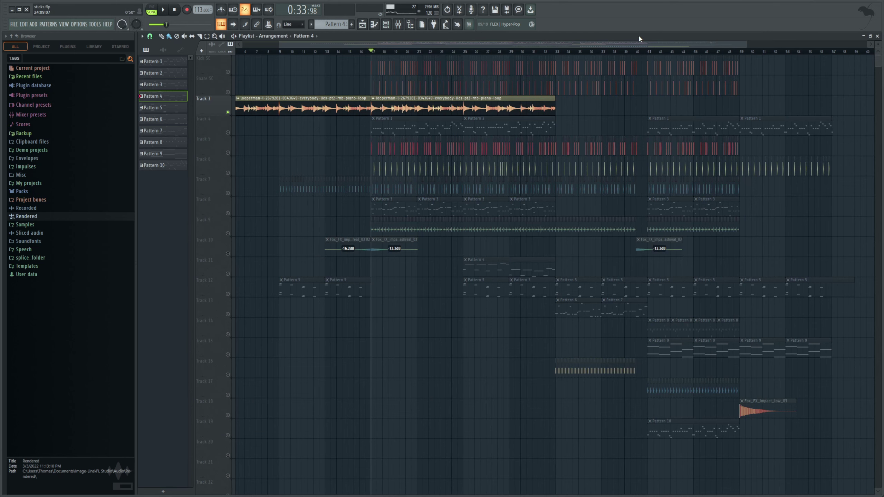
Zoom out the playlist and make all tracks audible again
{"action": "left_click_drag", "start_coordinate": [743, 44], "coordinate": [842, 43]}
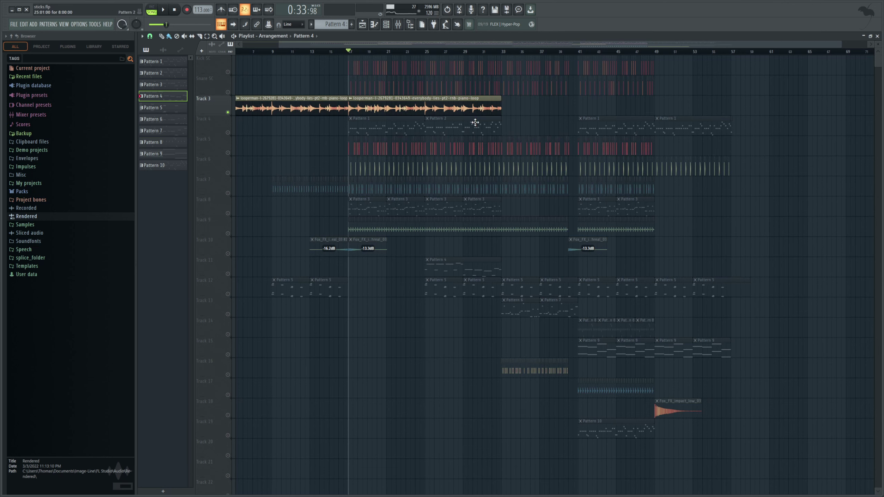
{"action": "left_click", "coordinate": [228, 213], "text": "ctrl"}
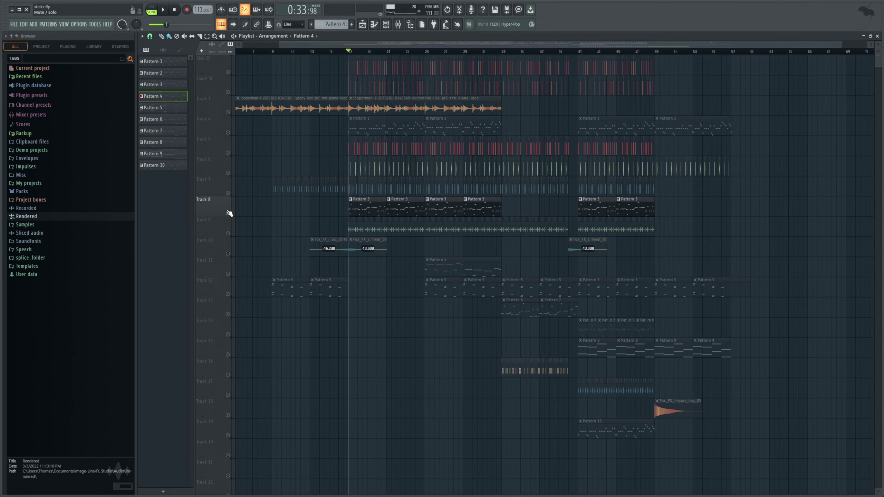
{"action": "left_click", "coordinate": [228, 213], "text": "ctrl"}
{"action": "scroll", "coordinate": [313, 139], "scroll_direction": "down", "scroll_amount": 1}
Open the channel rack near the centre and move to a new empty Pattern 11
{"action": "left_click", "coordinate": [386, 24]}
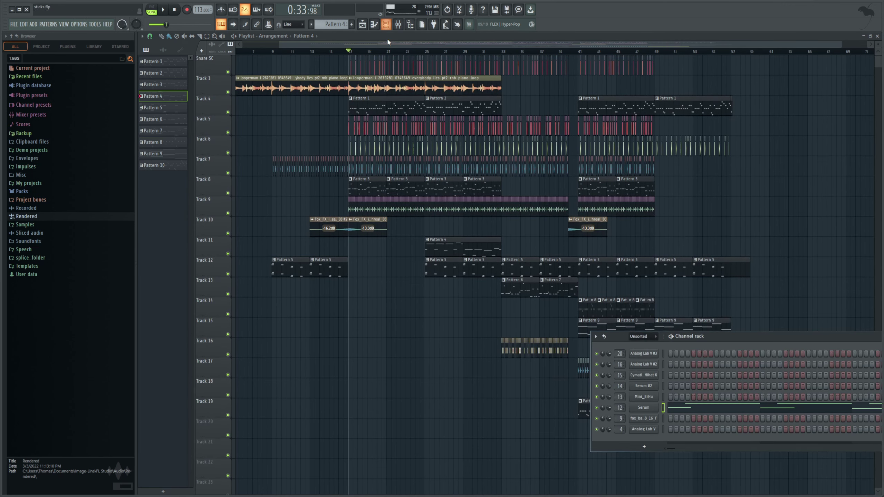
{"action": "left_click_drag", "start_coordinate": [722, 334], "coordinate": [473, 294]}
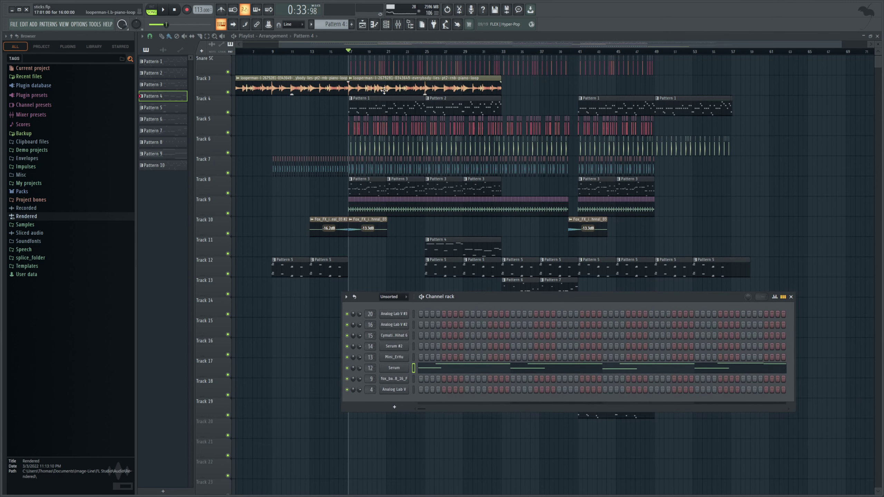
{"action": "scroll", "coordinate": [336, 24], "scroll_direction": "down", "scroll_amount": 7}
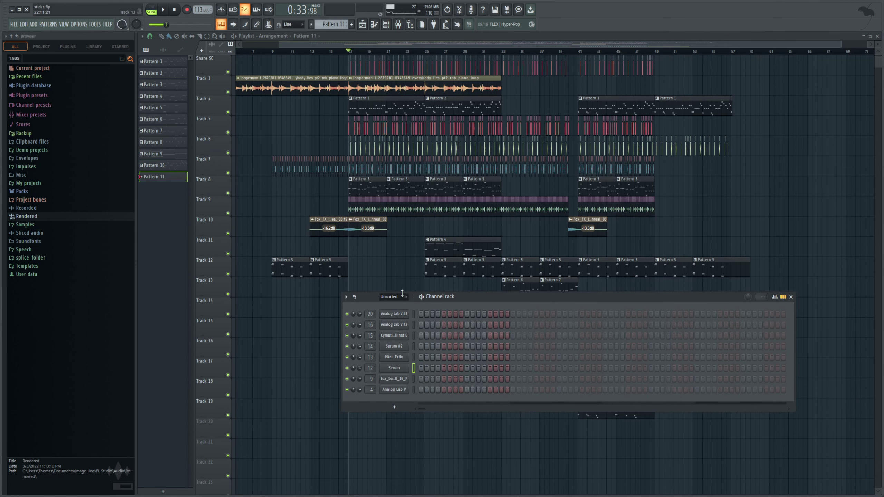
Select the Analog Lab V #3 channel and load The Grandeur.nki into Kontakt
{"action": "left_click", "coordinate": [399, 315]}
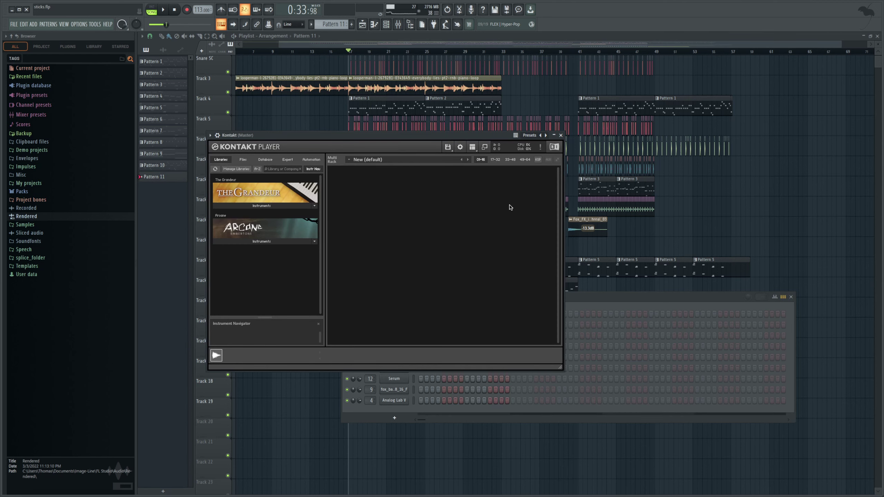
{"action": "left_click", "coordinate": [274, 206]}
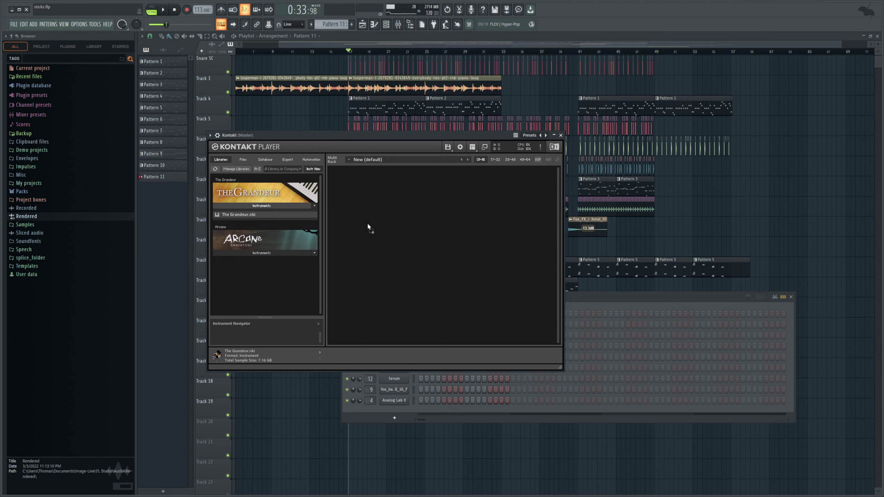
{"action": "left_click_drag", "start_coordinate": [382, 239], "coordinate": [371, 240]}
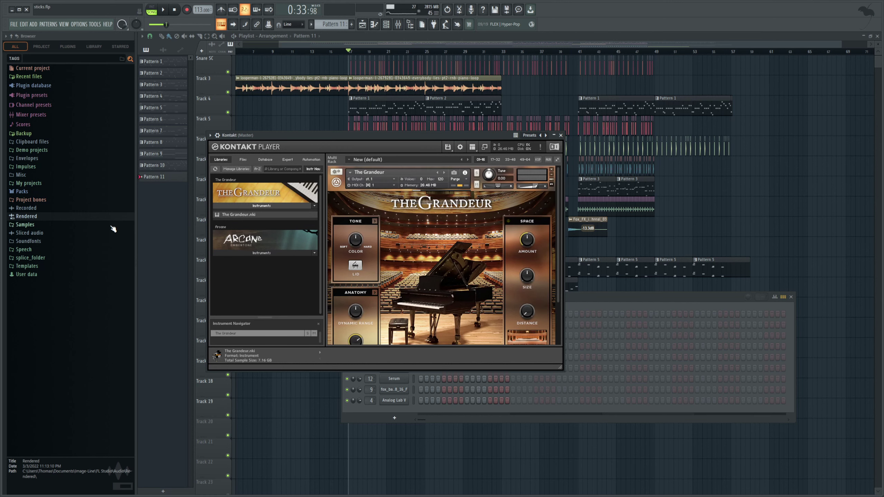
Browse Packs > Instruments > Keyboard and drag the Close Grand preset out
{"action": "left_click", "coordinate": [39, 195]}
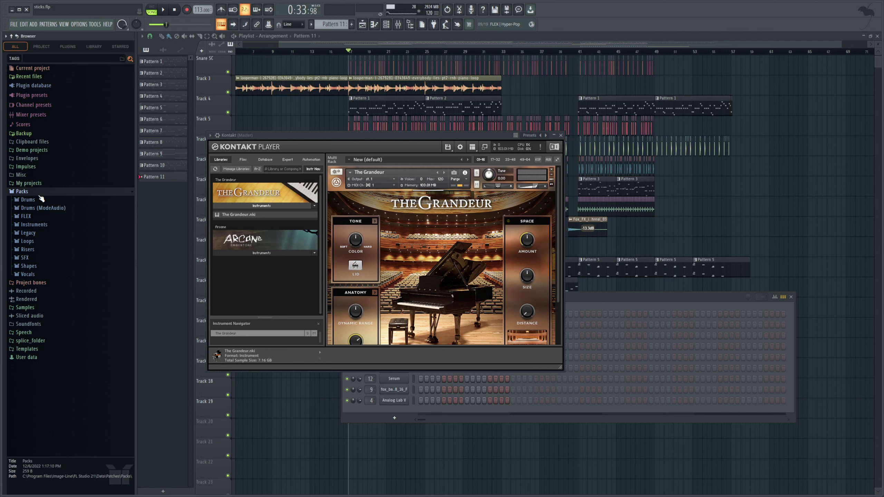
{"action": "left_click", "coordinate": [44, 226]}
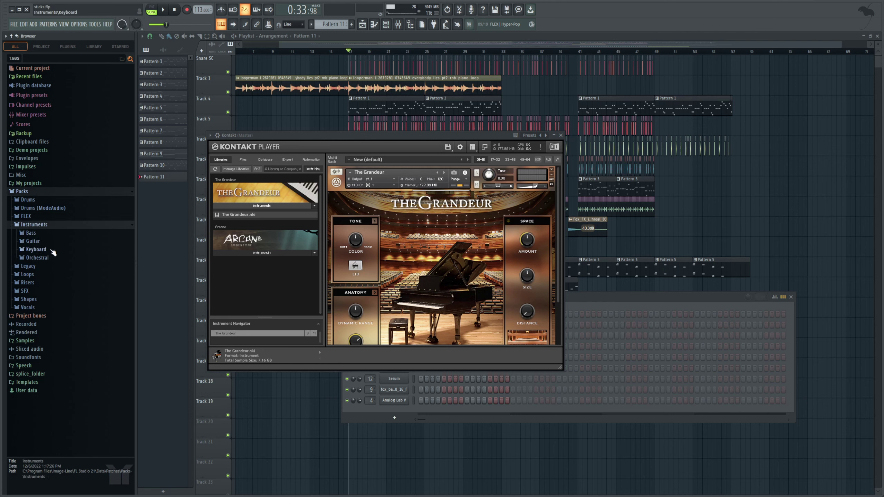
{"action": "left_click", "coordinate": [39, 249]}
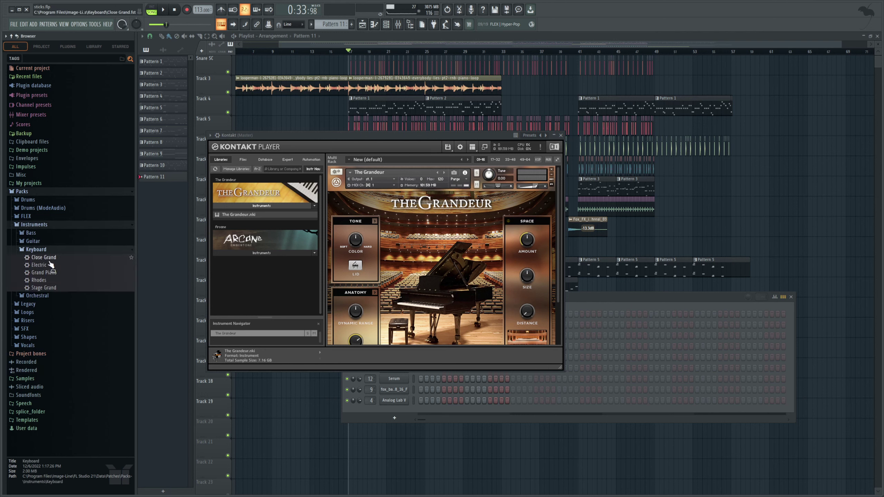
{"action": "left_click_drag", "start_coordinate": [71, 260], "coordinate": [561, 309]}
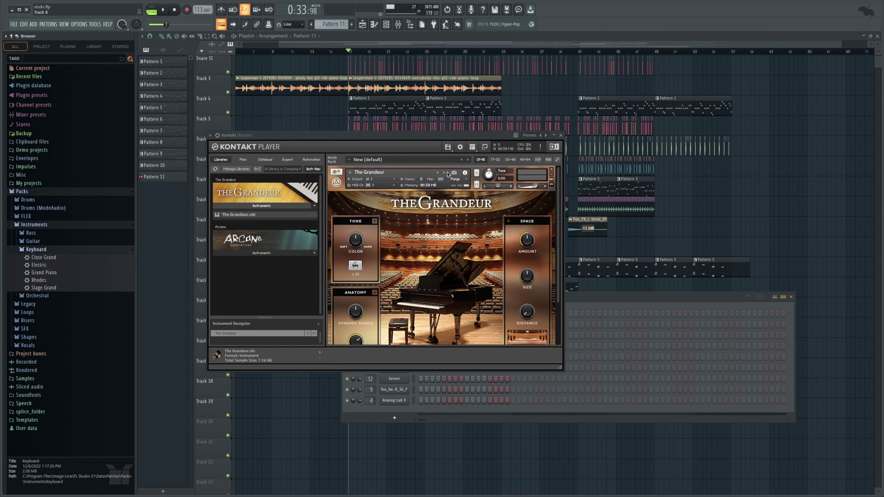
Scroll the Kontakt channel's mixer track number and reposition the Kontakt window for tuning The Grandeur
{"action": "left_click", "coordinate": [639, 303]}
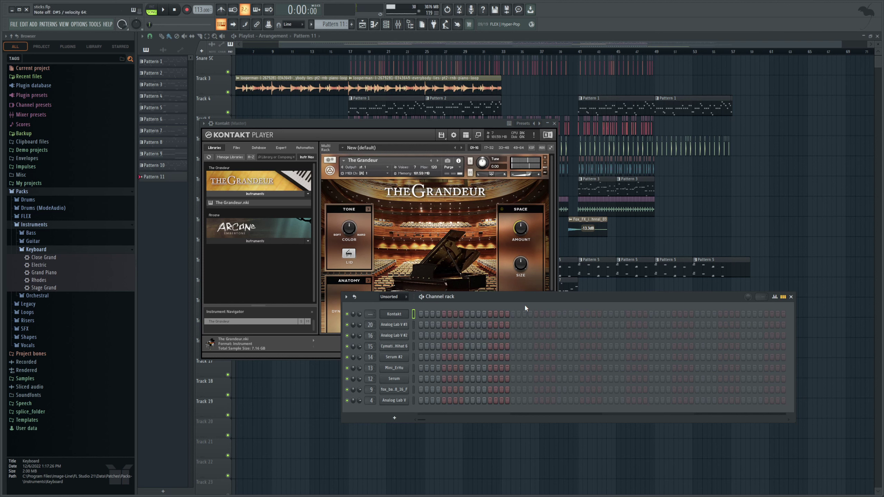
{"action": "scroll", "coordinate": [371, 314], "scroll_direction": "up", "scroll_amount": 1}
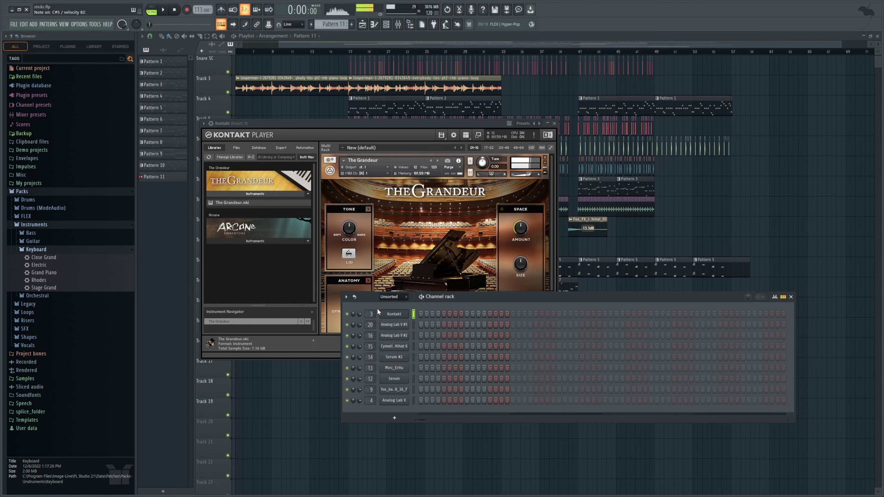
{"action": "left_click", "coordinate": [467, 123]}
{"action": "left_click_drag", "start_coordinate": [467, 122], "coordinate": [591, 192]}
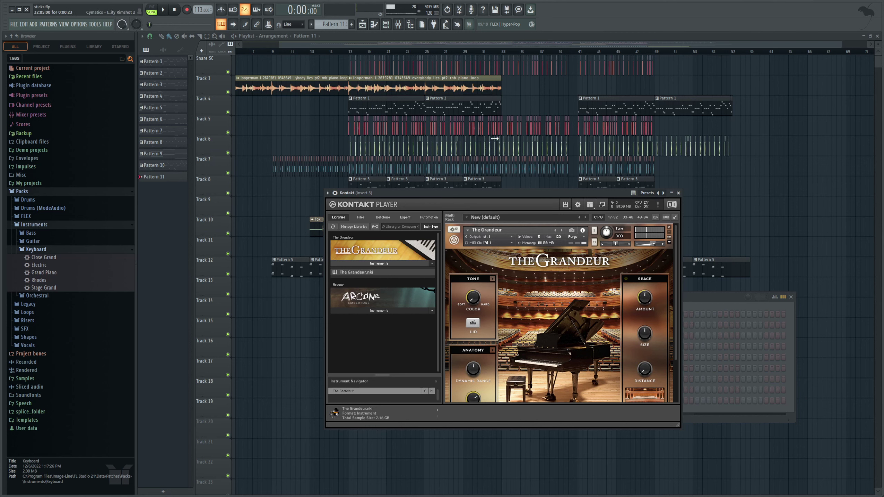
{"action": "left_click_drag", "start_coordinate": [485, 194], "coordinate": [433, 188]}
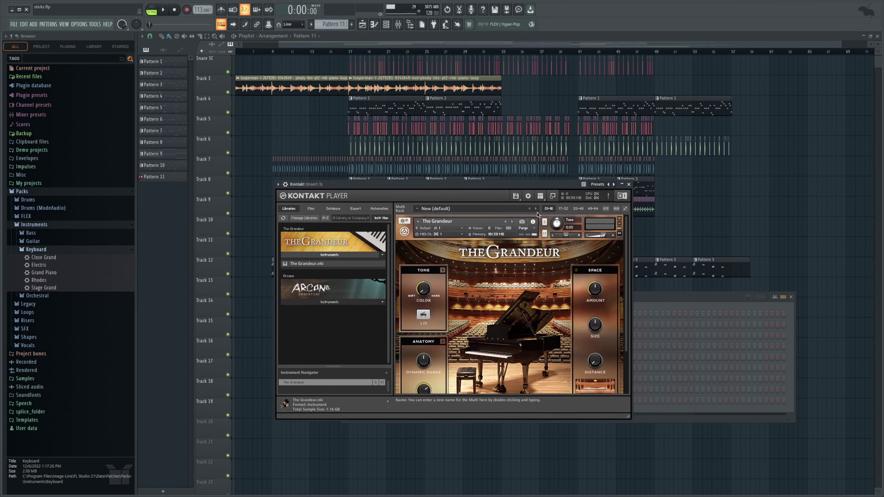
{"action": "left_click_drag", "start_coordinate": [434, 184], "coordinate": [439, 183]}
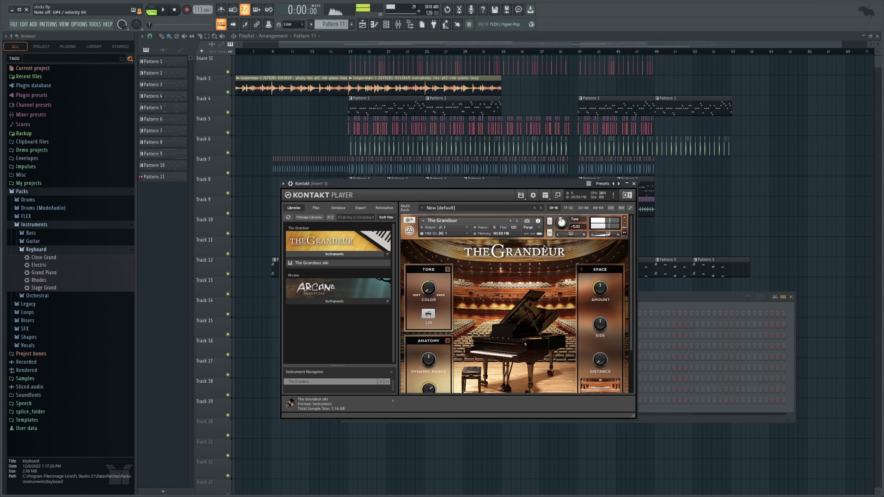
Enable The Grandeur's SPACE room reverb and return to the playlist at bar 16
{"action": "left_click", "coordinate": [582, 271]}
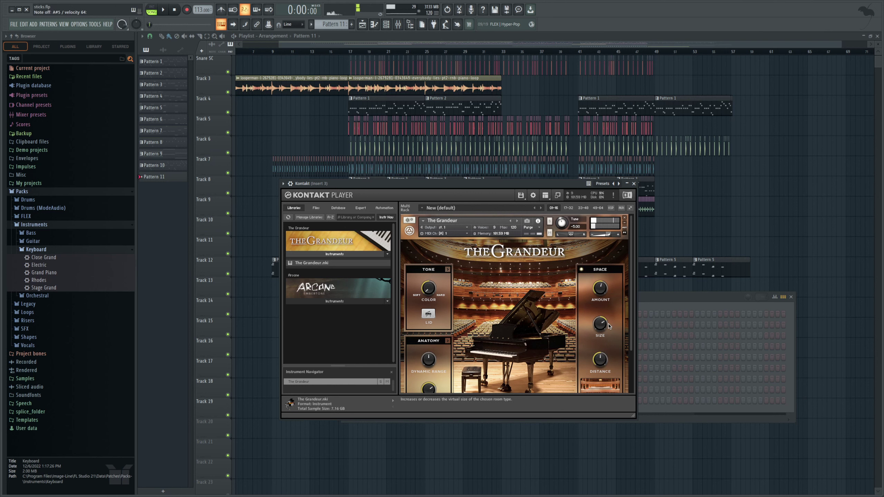
{"action": "left_click", "coordinate": [674, 301]}
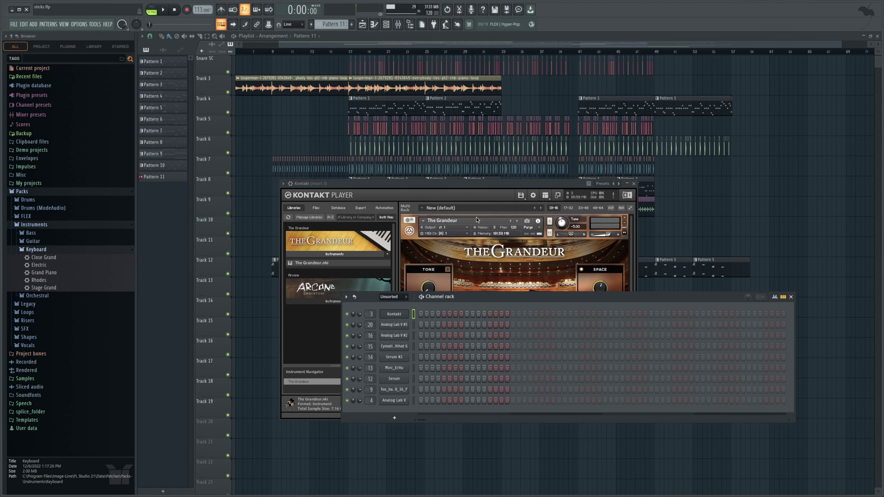
{"action": "left_click", "coordinate": [349, 52]}
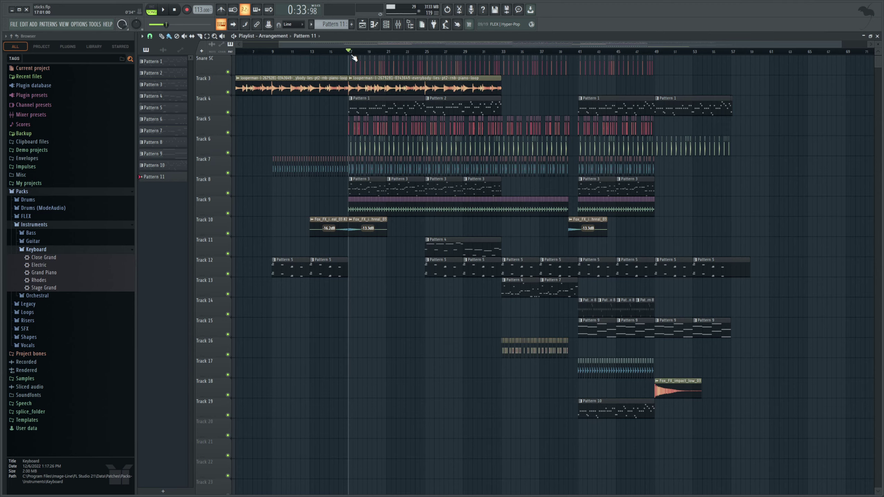
Zoom in on the playlist and solo Track 10
{"action": "left_click_drag", "start_coordinate": [843, 46], "coordinate": [617, 46]}
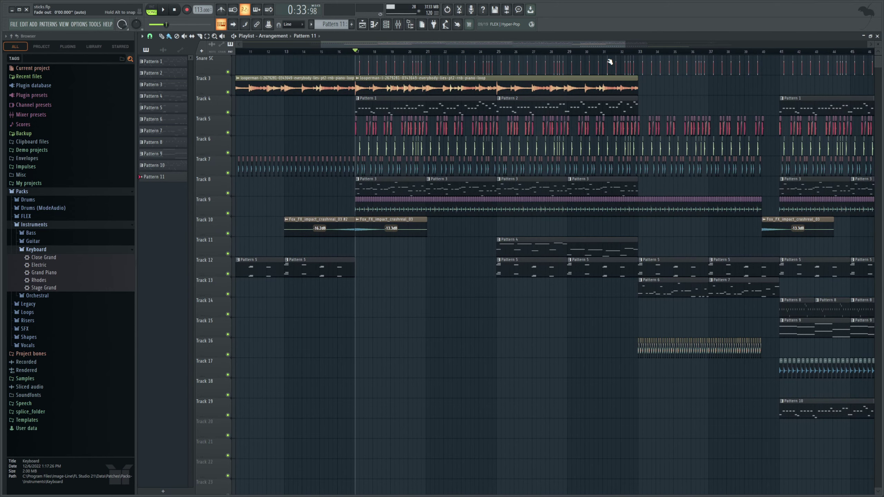
{"action": "left_click_drag", "start_coordinate": [626, 45], "coordinate": [586, 45]}
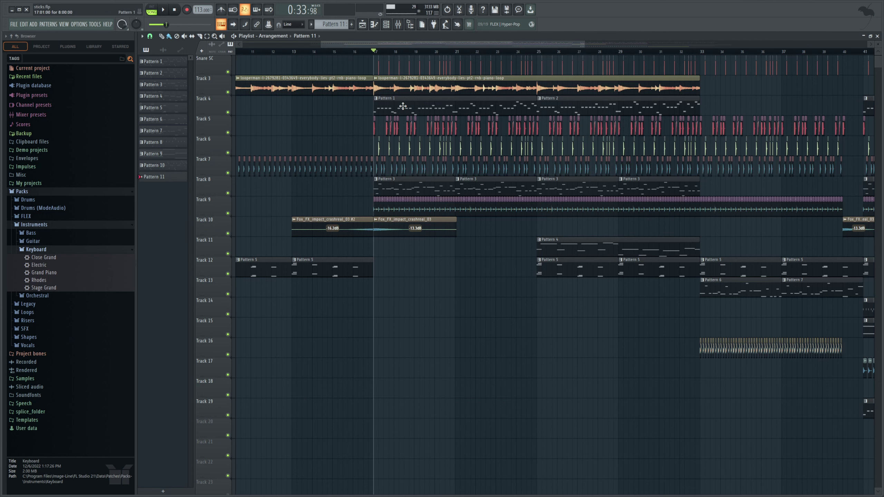
{"action": "scroll", "coordinate": [407, 70], "scroll_direction": "up", "scroll_amount": 1}
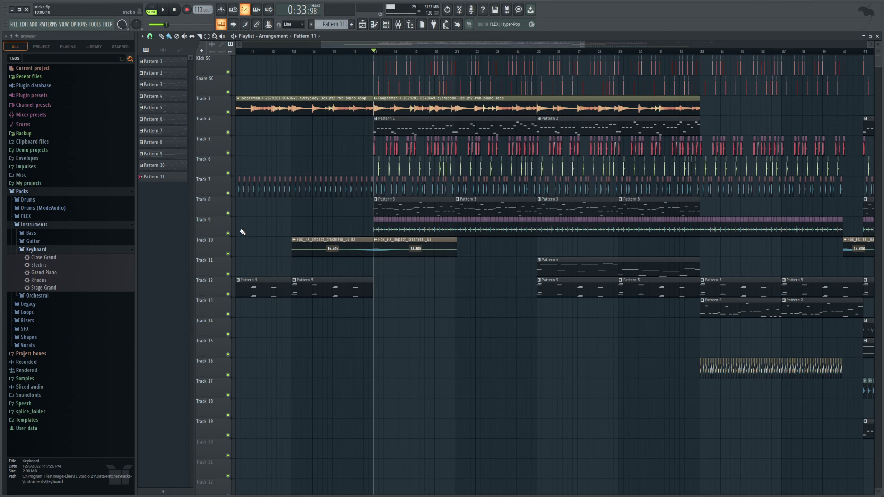
{"action": "right_click", "coordinate": [228, 253]}
Unmute Tracks 9, 7, 6, 5, Snare SC and Kick SC, then play the drums section
{"action": "left_click", "coordinate": [228, 234]}
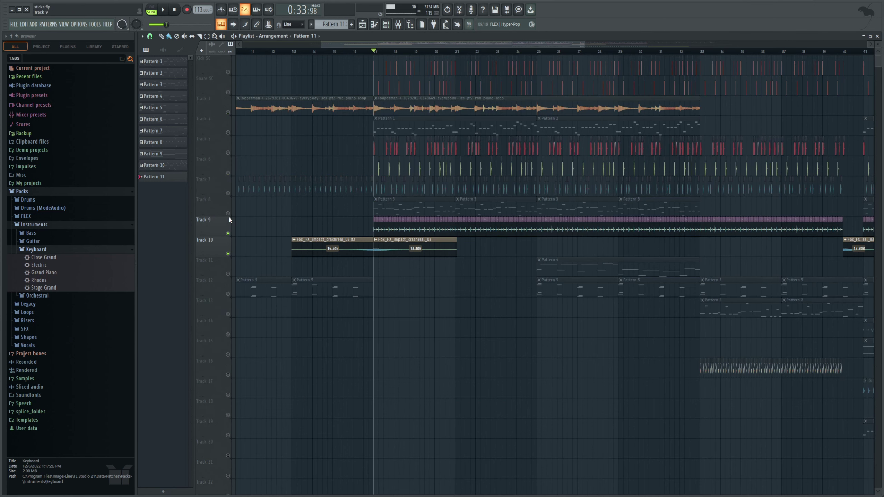
{"action": "left_click", "coordinate": [228, 194]}
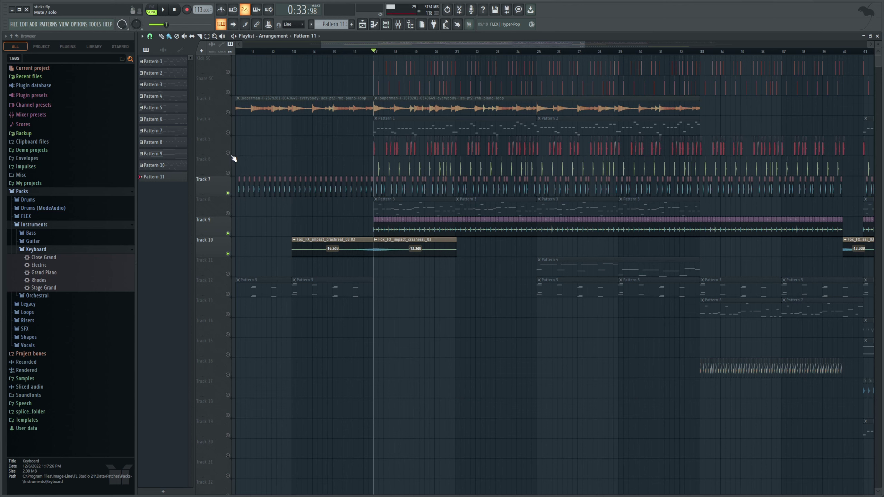
{"action": "left_click", "coordinate": [228, 173]}
{"action": "left_click", "coordinate": [228, 153]}
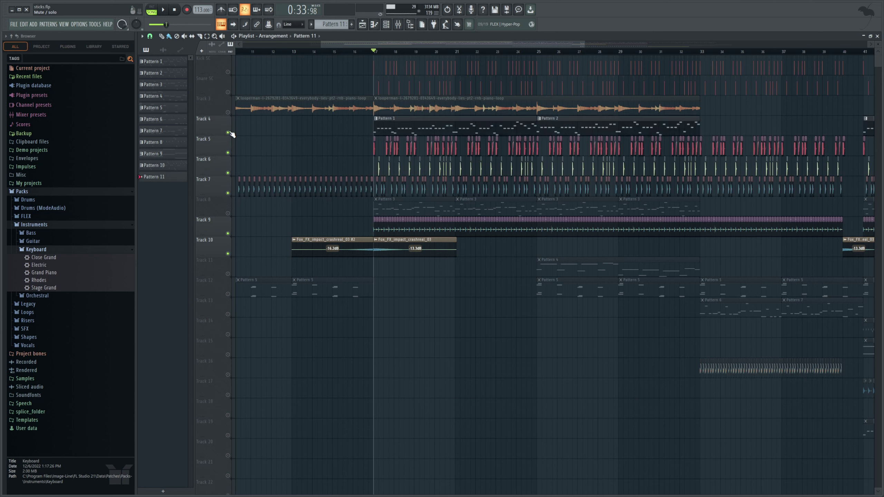
{"action": "left_click", "coordinate": [228, 92]}
{"action": "left_click", "coordinate": [228, 72]}
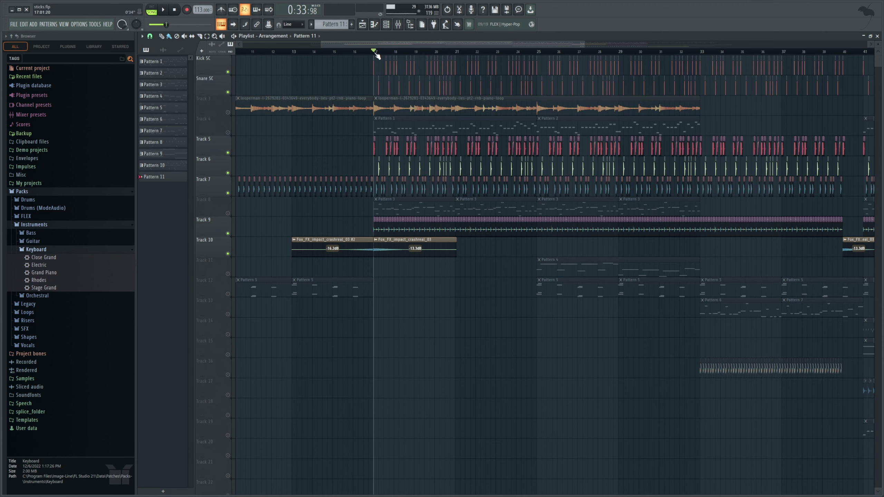
{"action": "key", "text": "space"}
{"action": "left_click_drag", "start_coordinate": [584, 43], "coordinate": [380, 52]}
{"action": "key", "text": "space"}
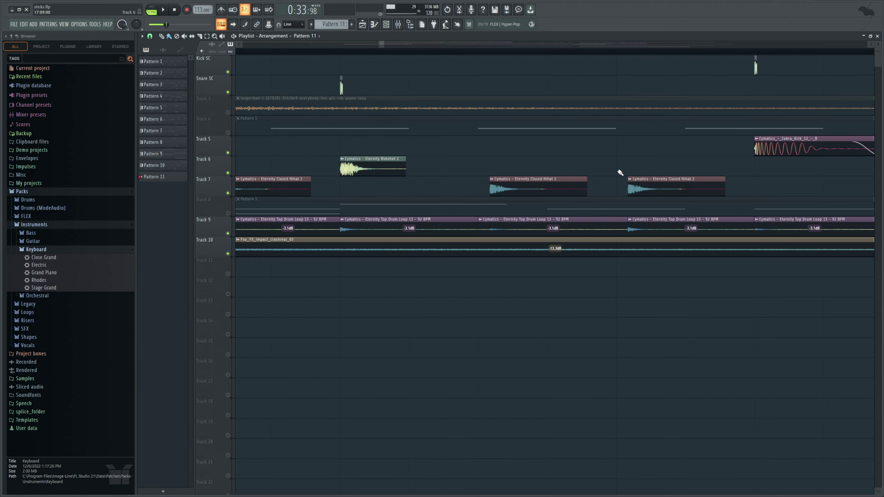
{"action": "left_click_drag", "start_coordinate": [380, 44], "coordinate": [383, 45]}
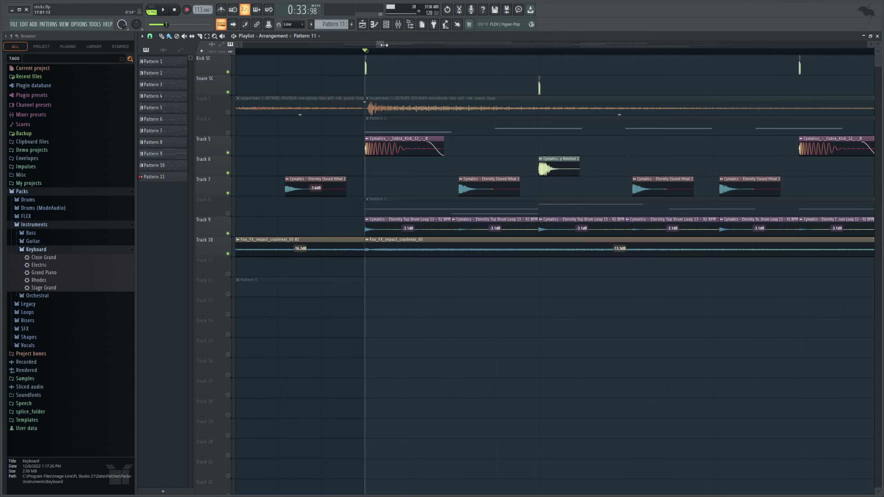
{"action": "left_click_drag", "start_coordinate": [384, 45], "coordinate": [390, 55]}
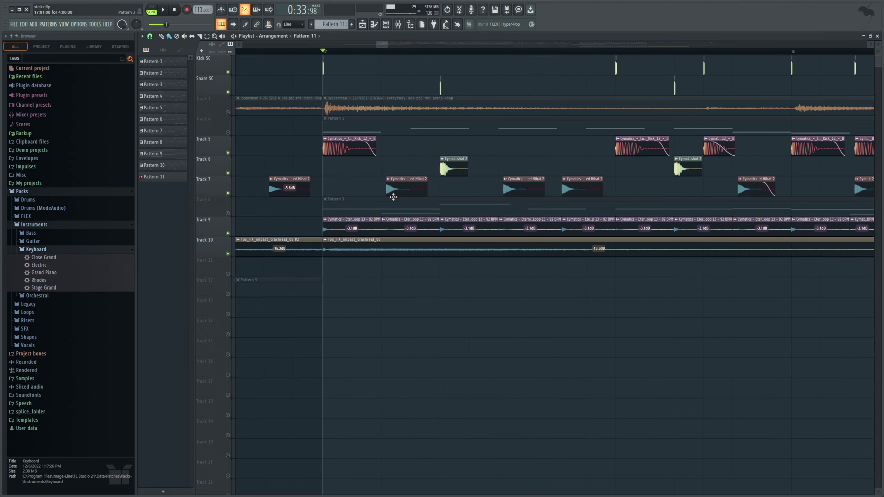
{"action": "left_click_drag", "start_coordinate": [399, 50], "coordinate": [426, 72]}
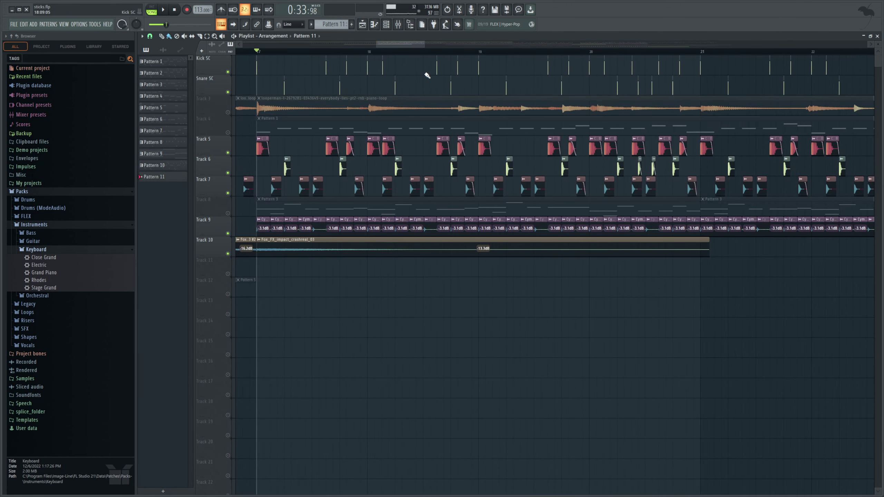
{"action": "key", "text": "space"}
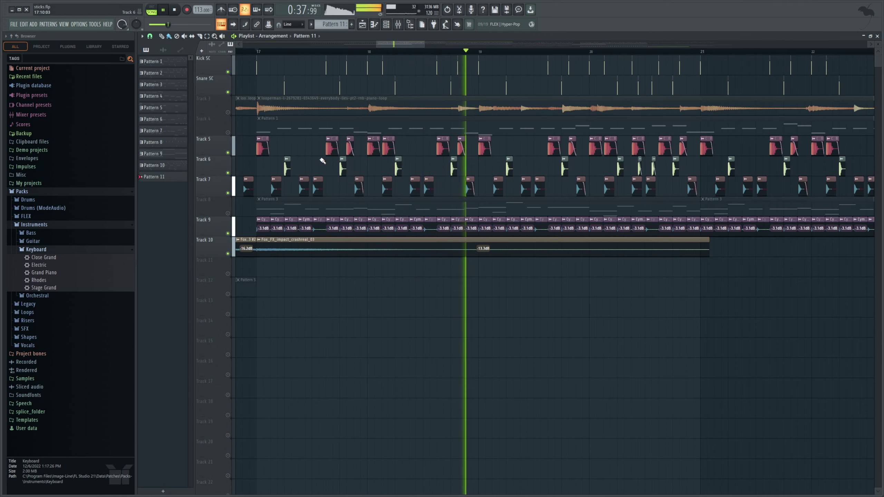
{"action": "key", "text": "space"}
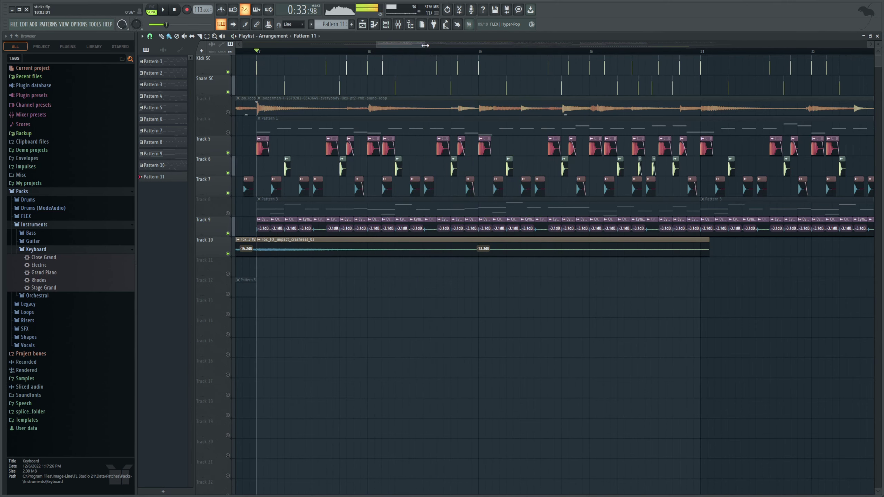
{"action": "scroll", "coordinate": [443, 45], "scroll_direction": "down", "scroll_amount": 5}
{"action": "left_click_drag", "start_coordinate": [444, 44], "coordinate": [435, 47]}
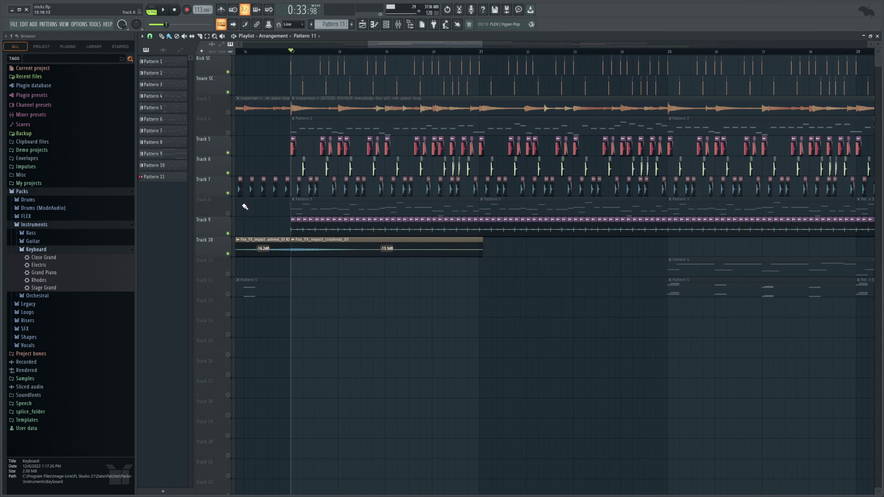
Open Pattern 3's 808 notes and the 808 sampler's playback settings
{"action": "double_click", "coordinate": [299, 205]}
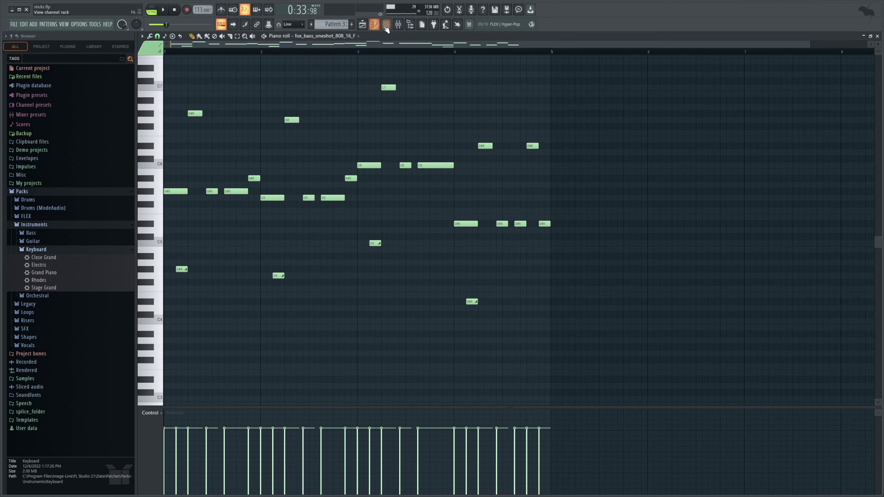
{"action": "left_click", "coordinate": [386, 24]}
{"action": "left_click", "coordinate": [395, 390]}
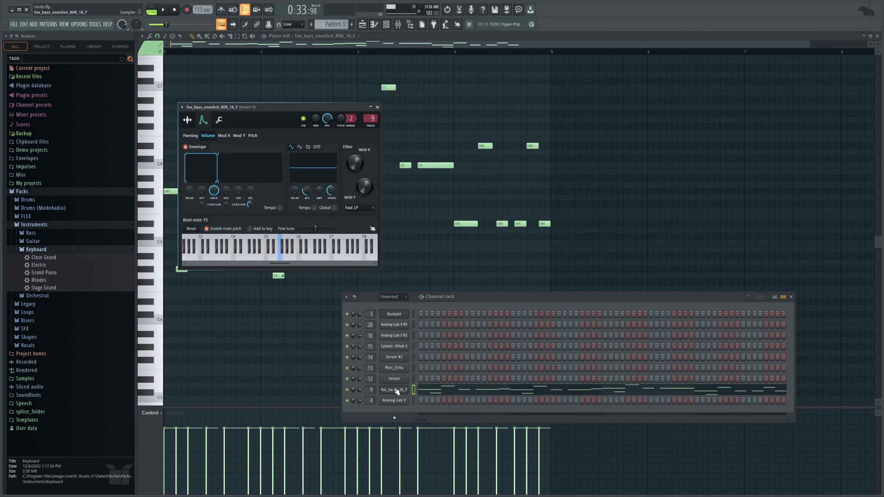
{"action": "left_click", "coordinate": [188, 120]}
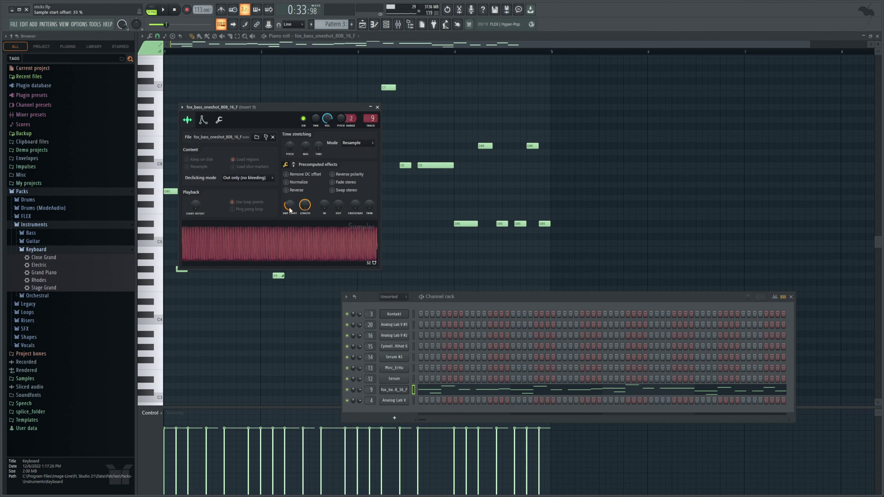
Turn the 808's SMP START well down, preview the trimmed sample, and close the sampler windows
{"action": "left_click_drag", "start_coordinate": [196, 206], "coordinate": [196, 221]}
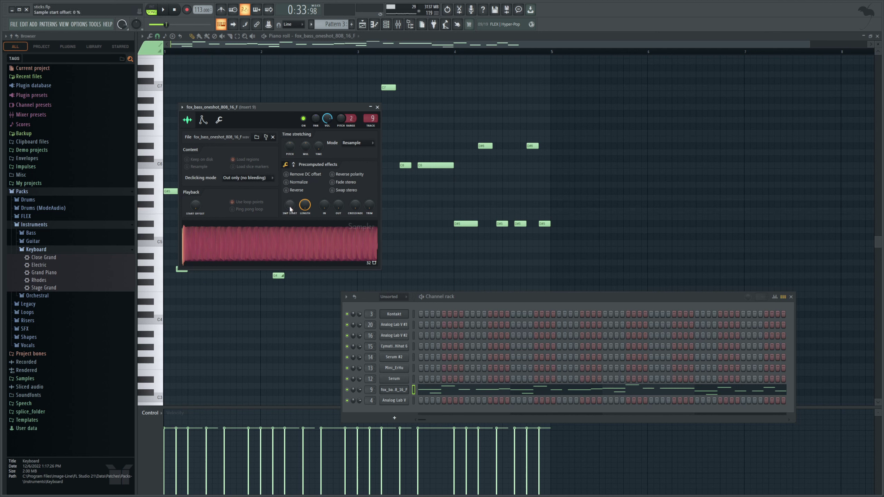
{"action": "left_click_drag", "start_coordinate": [290, 205], "coordinate": [290, 188]}
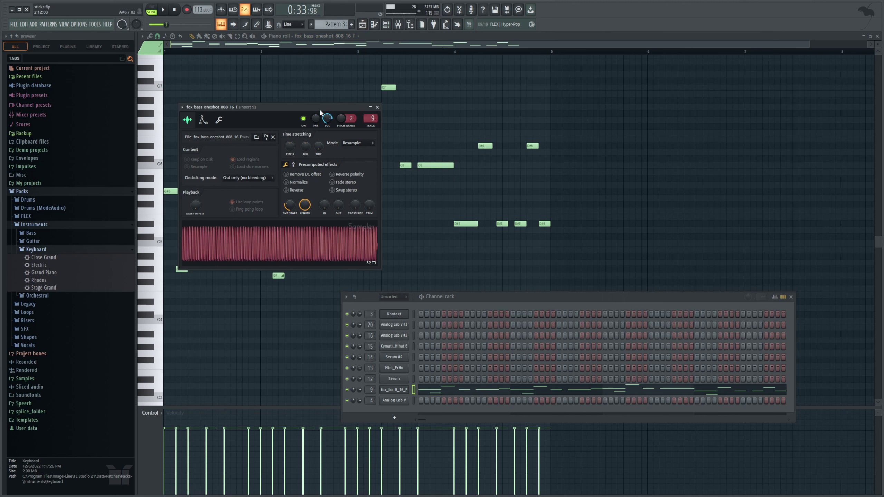
{"action": "left_click_drag", "start_coordinate": [318, 111], "coordinate": [334, 117]}
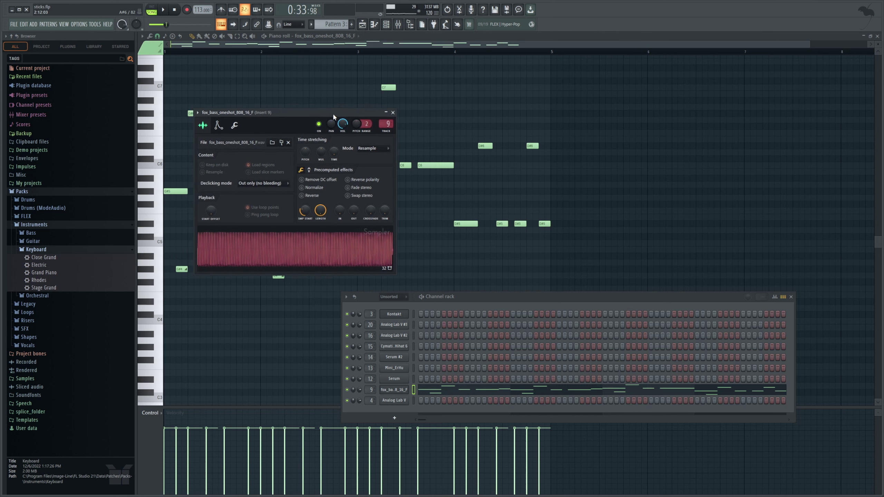
{"action": "left_click", "coordinate": [287, 251]}
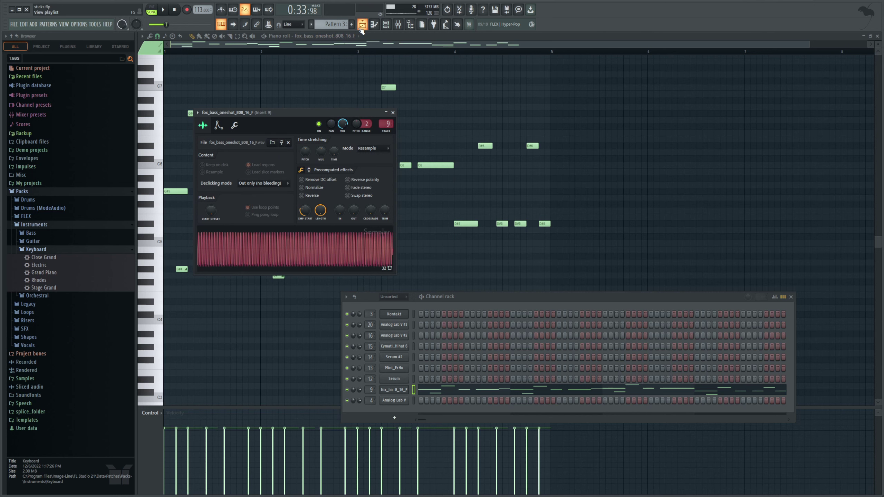
{"action": "left_click", "coordinate": [362, 29]}
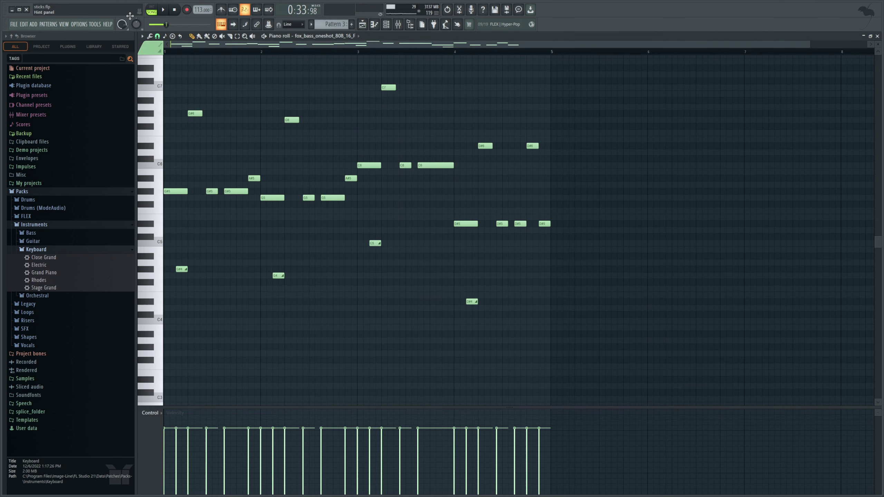
Play Pattern 3's 808 line alone in pattern mode, then return to the playlist
{"action": "left_click", "coordinate": [155, 8]}
{"action": "key", "text": "space"}
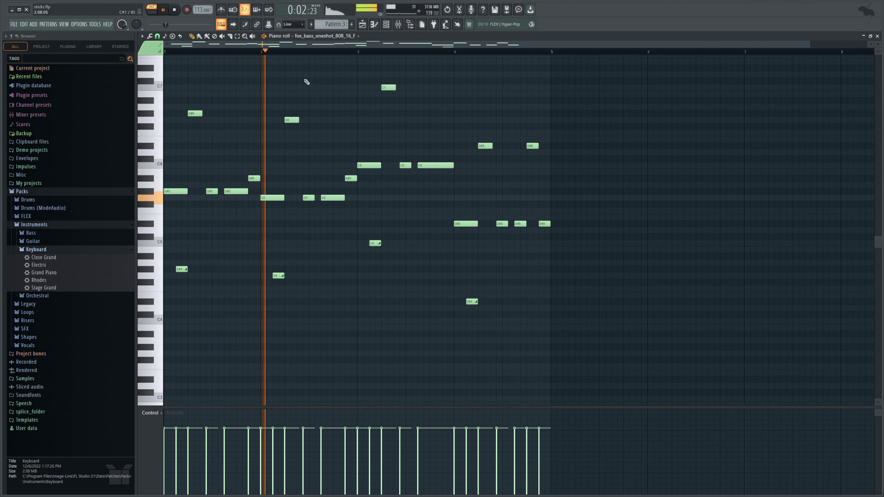
{"action": "left_click", "coordinate": [174, 11]}
{"action": "left_click", "coordinate": [362, 24]}
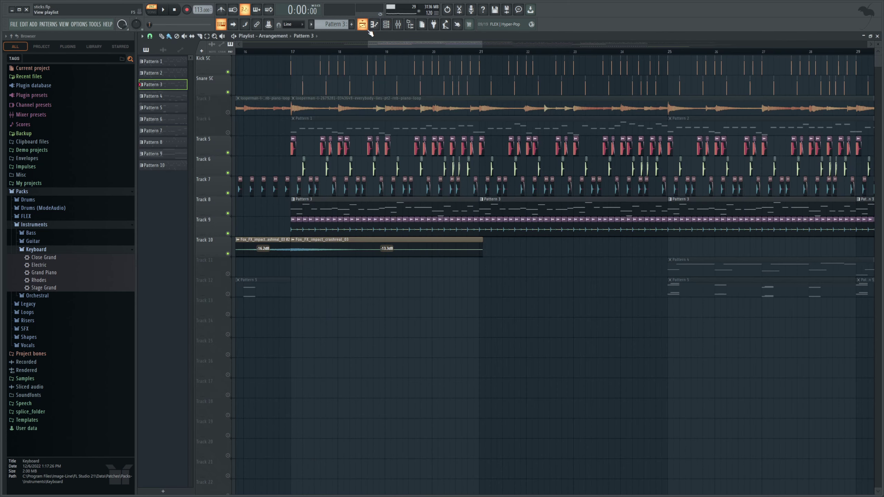
Unmute Track 3's piano loop and play the song from bar 17 with the 808 pattern
{"action": "left_click", "coordinate": [298, 56]}
{"action": "left_click", "coordinate": [227, 112]}
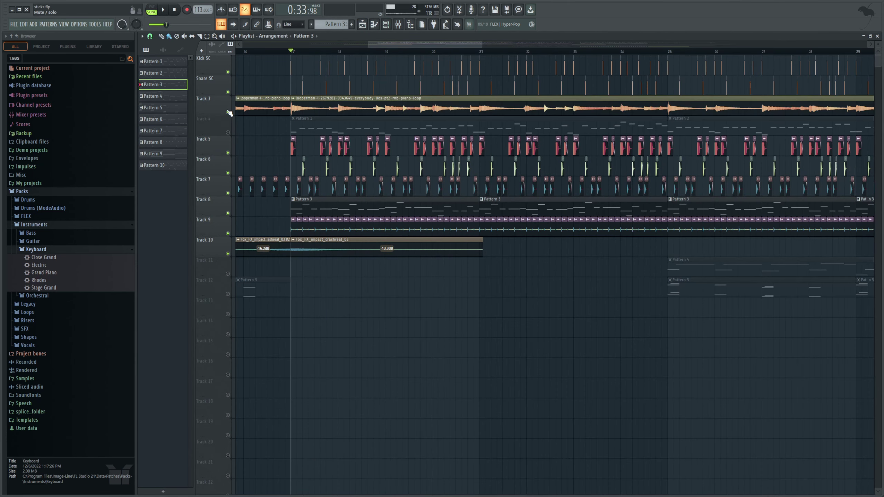
{"action": "double_click", "coordinate": [322, 214]}
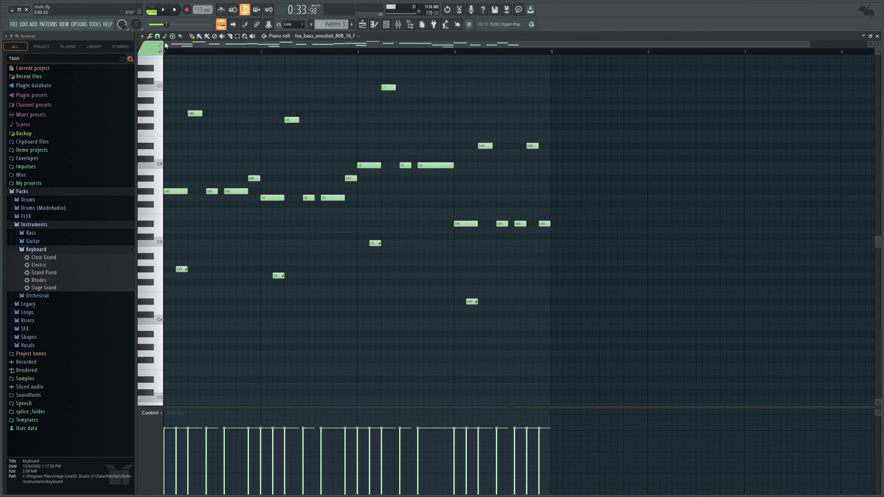
{"action": "left_click", "coordinate": [169, 13]}
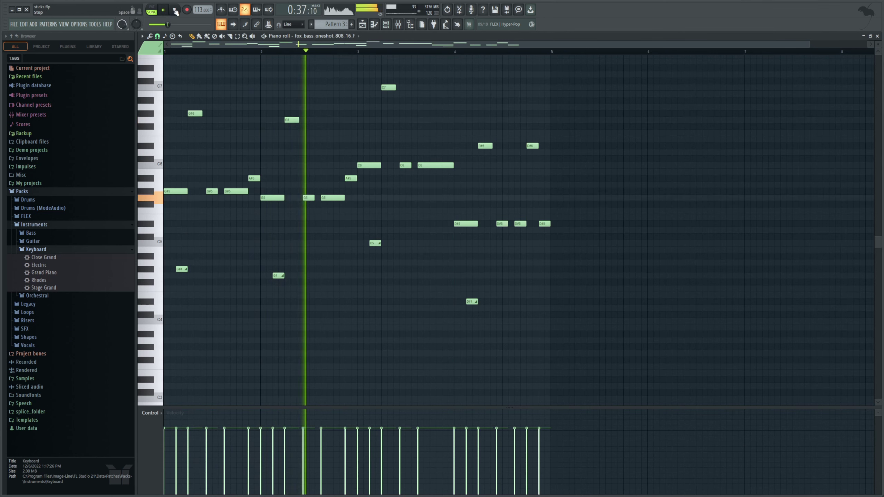
{"action": "left_click", "coordinate": [175, 11]}
{"action": "left_click", "coordinate": [371, 26]}
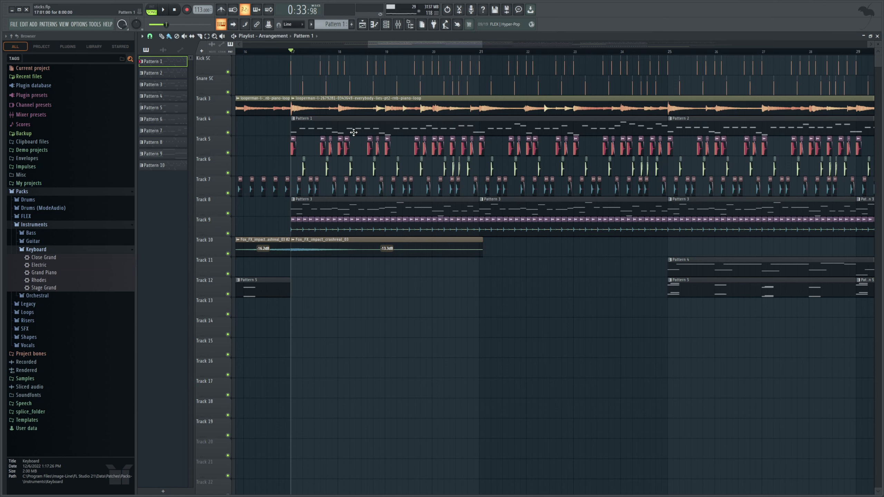
Solo Track 4 and play it with the mixer open
{"action": "right_click", "coordinate": [228, 133]}
{"action": "scroll", "coordinate": [346, 66], "scroll_direction": "left", "scroll_amount": 1}
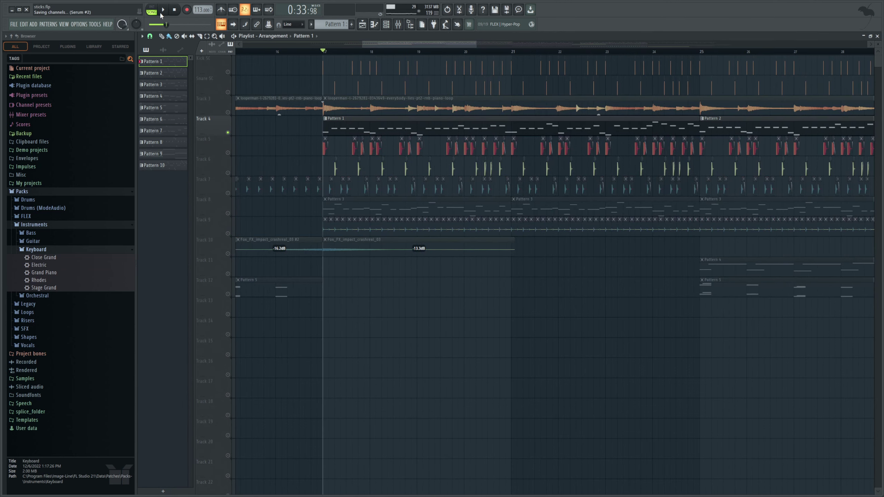
{"action": "left_click", "coordinate": [164, 9]}
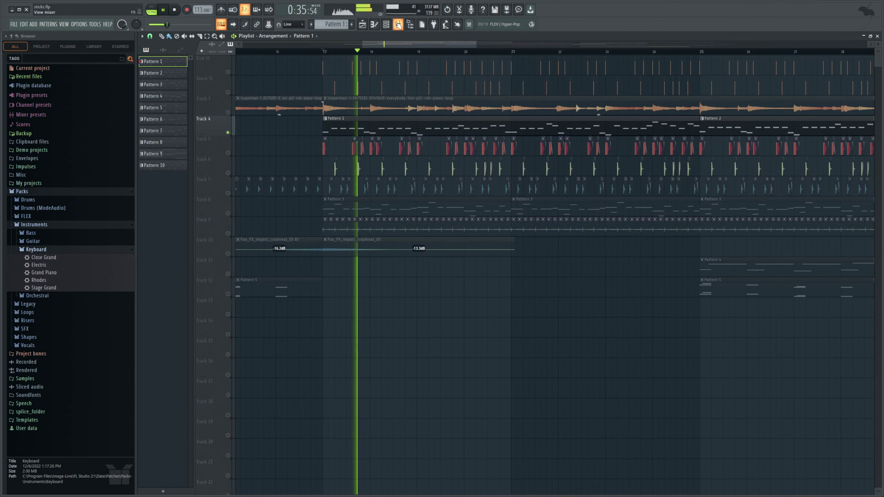
{"action": "left_click", "coordinate": [398, 24]}
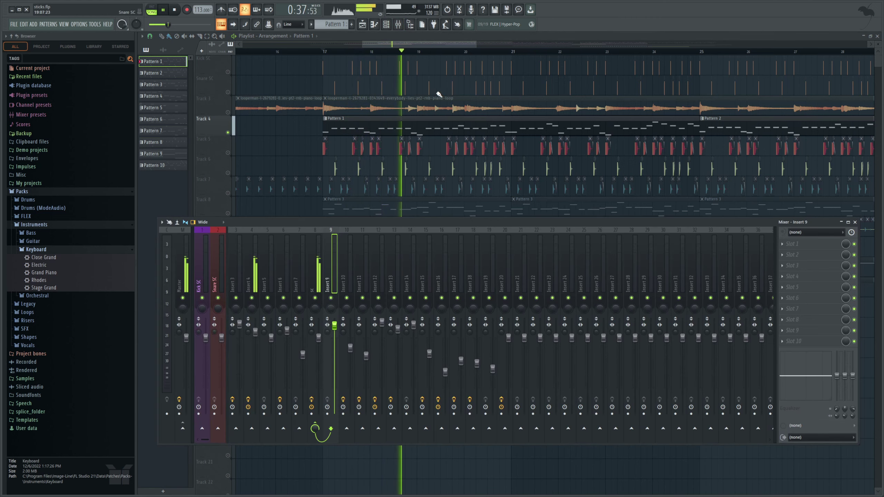
{"action": "key", "text": "space"}
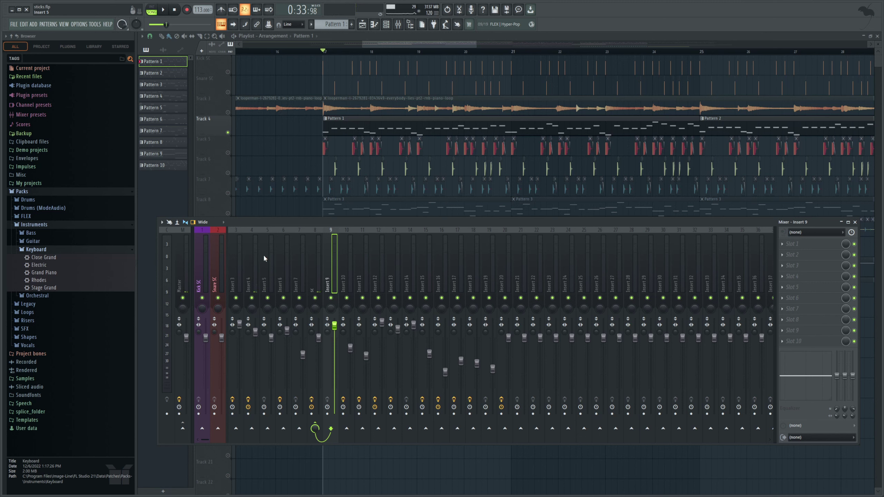
Select Insert 4 to show Gain Reduction, Fruity Reeverb 2 and Pro-Q 3, and audition Track 4 again
{"action": "left_click", "coordinate": [255, 287]}
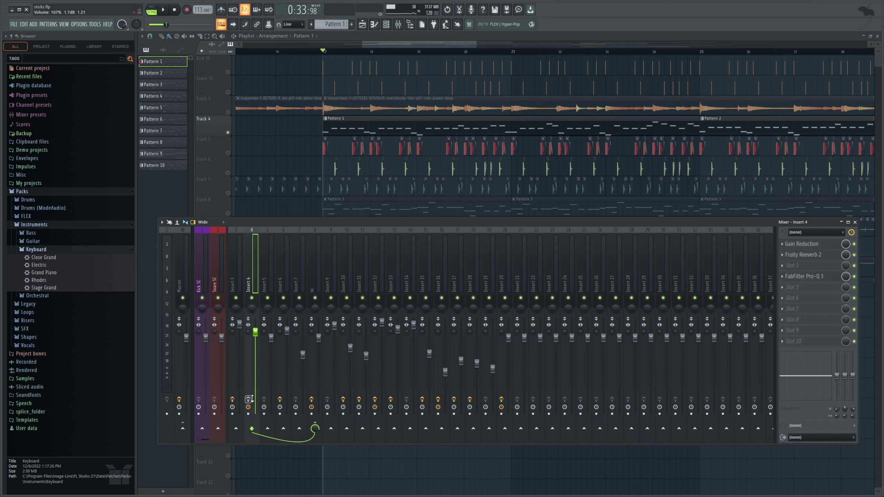
{"action": "key", "text": "space"}
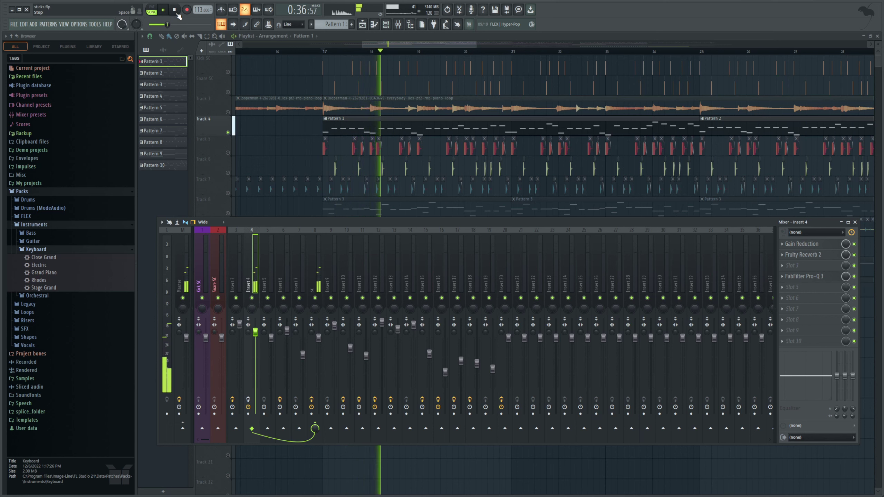
{"action": "left_click", "coordinate": [174, 9]}
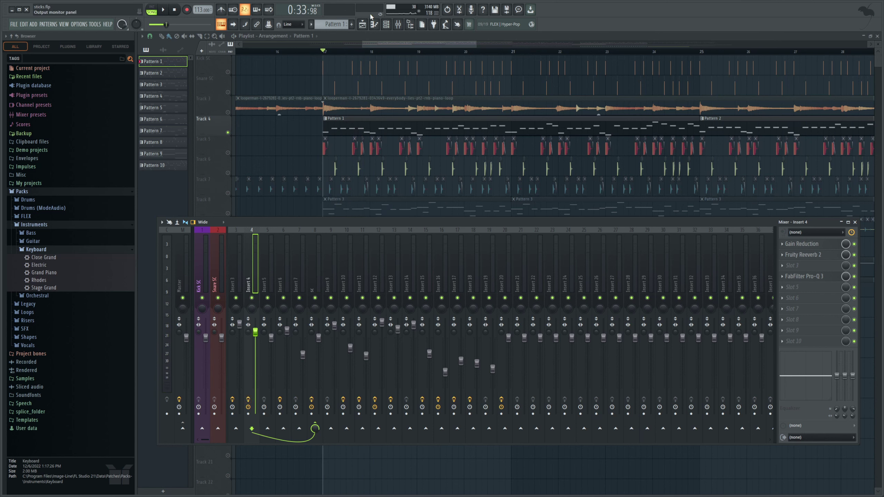
{"action": "left_click", "coordinate": [387, 25]}
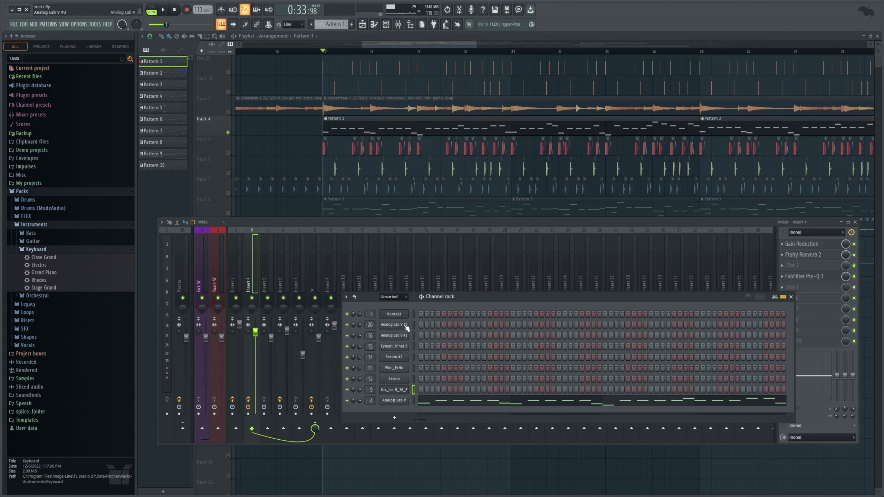
Hide the mixer and channel rack, unsolo Track 4, and mark then clear a bar 17–25 selection
{"action": "left_click", "coordinate": [441, 44]}
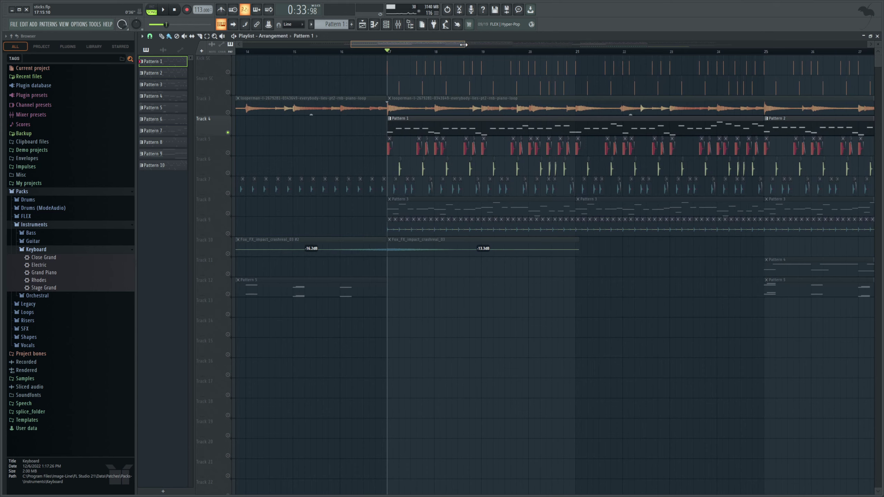
{"action": "scroll", "coordinate": [486, 52], "scroll_direction": "down", "scroll_amount": 2}
{"action": "scroll", "coordinate": [485, 52], "scroll_direction": "down", "scroll_amount": 2}
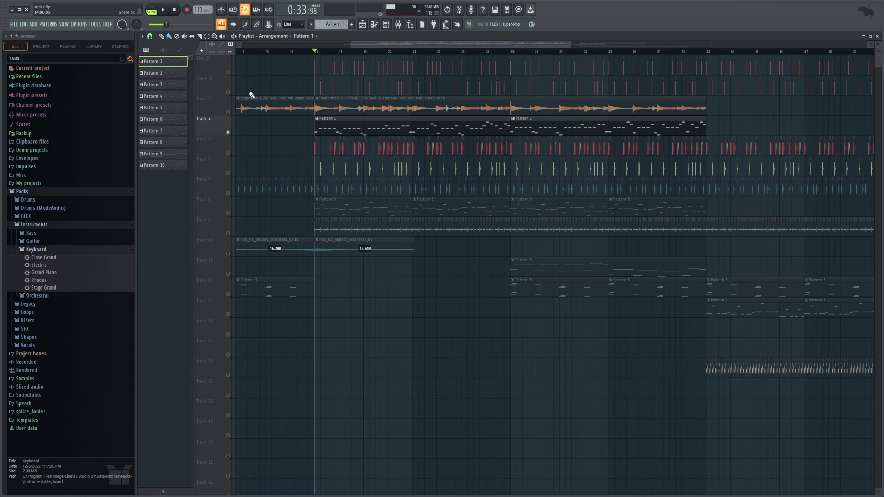
{"action": "left_click", "coordinate": [228, 93]}
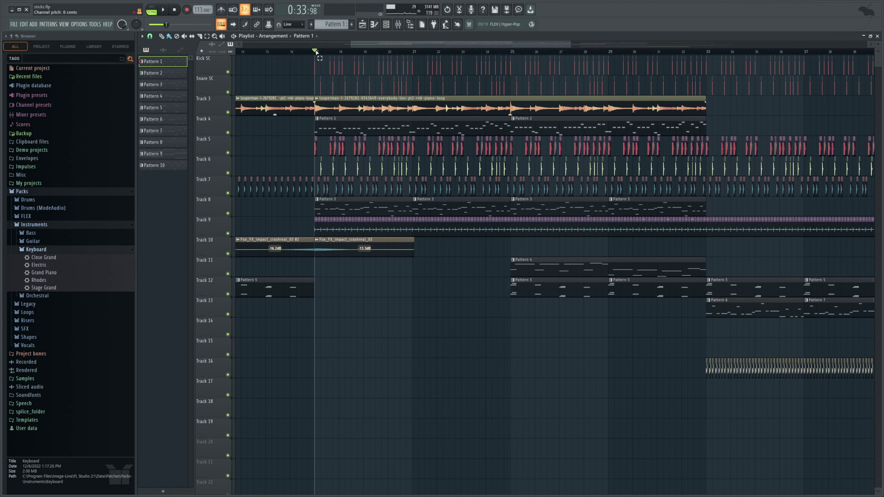
{"action": "left_click_drag", "start_coordinate": [316, 51], "coordinate": [516, 67]}
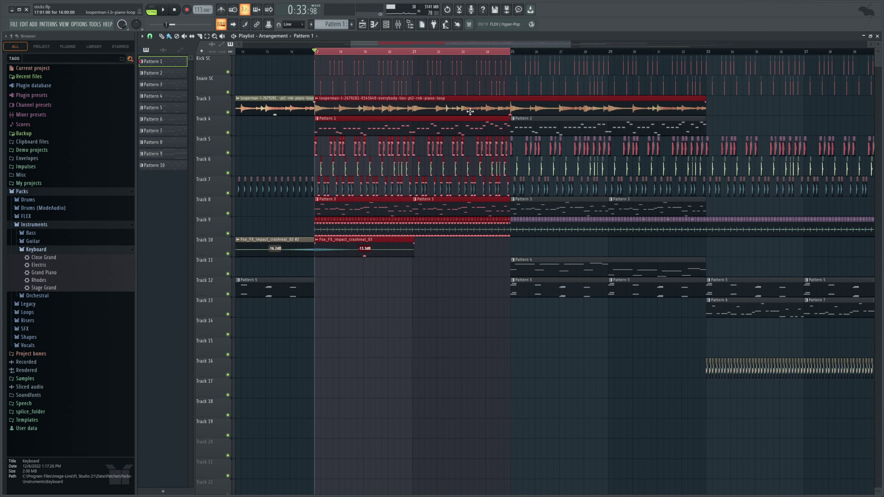
{"action": "left_click", "coordinate": [527, 53]}
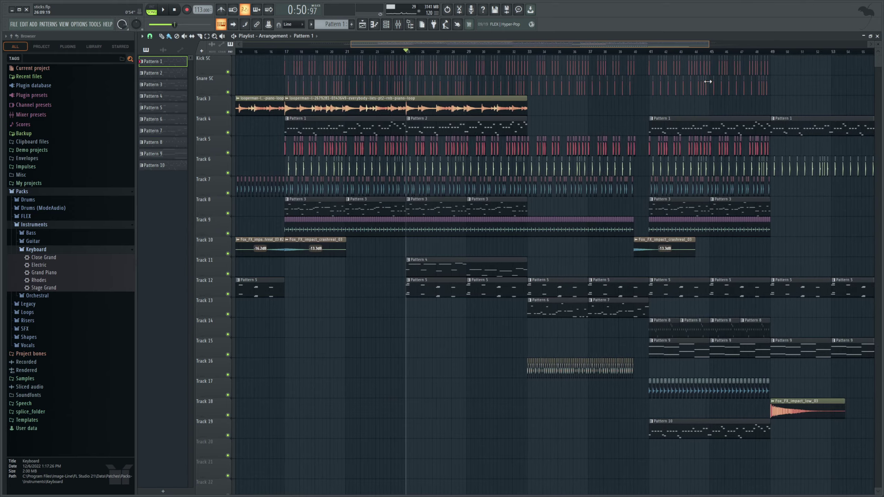
Play Pattern 4's Serum melody alone in pattern mode, then close Serum and the channel rack
{"action": "scroll", "coordinate": [708, 82], "scroll_direction": "down", "scroll_amount": 3}
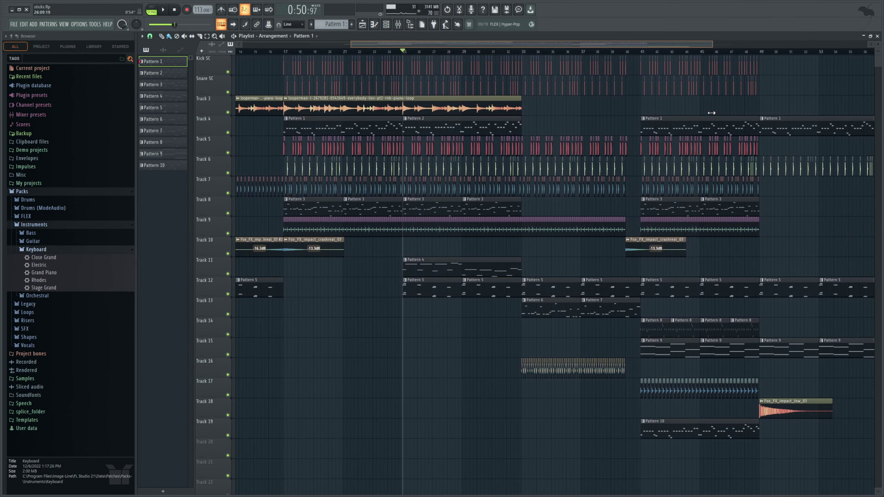
{"action": "left_click", "coordinate": [416, 270]}
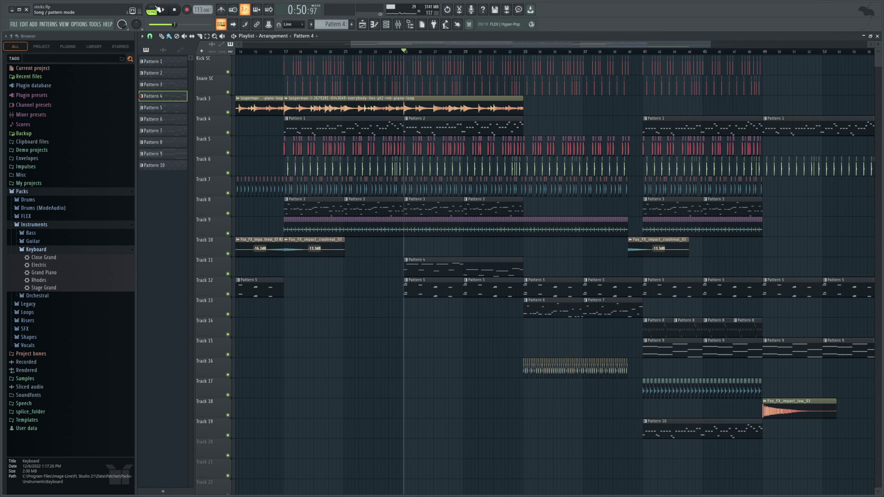
{"action": "left_click", "coordinate": [157, 9]}
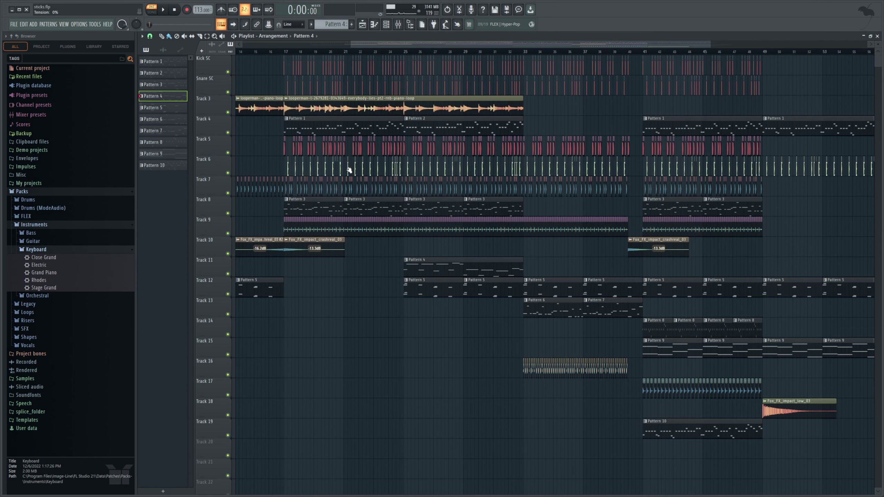
{"action": "left_click", "coordinate": [386, 24]}
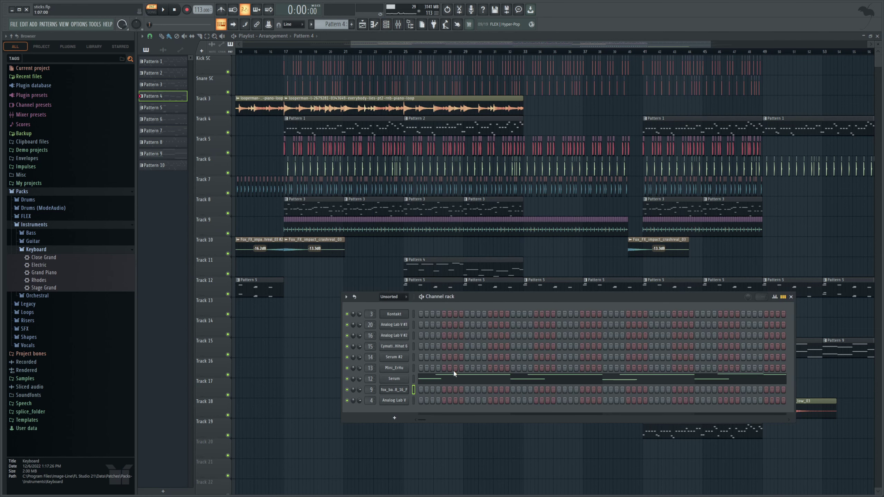
{"action": "left_click", "coordinate": [394, 379]}
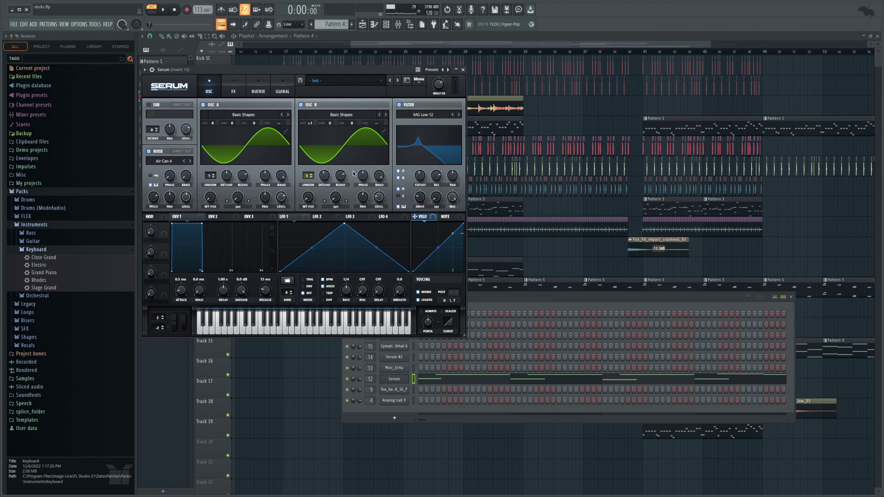
{"action": "left_click", "coordinate": [490, 299]}
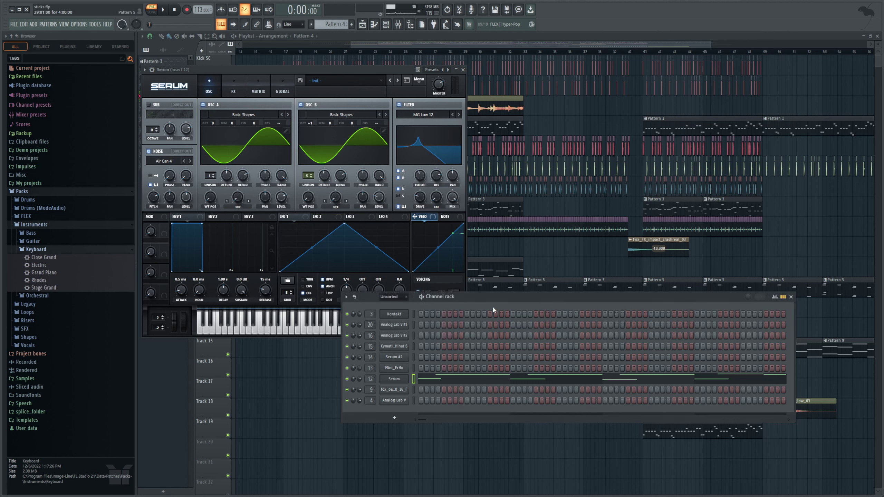
{"action": "left_click", "coordinate": [425, 300]}
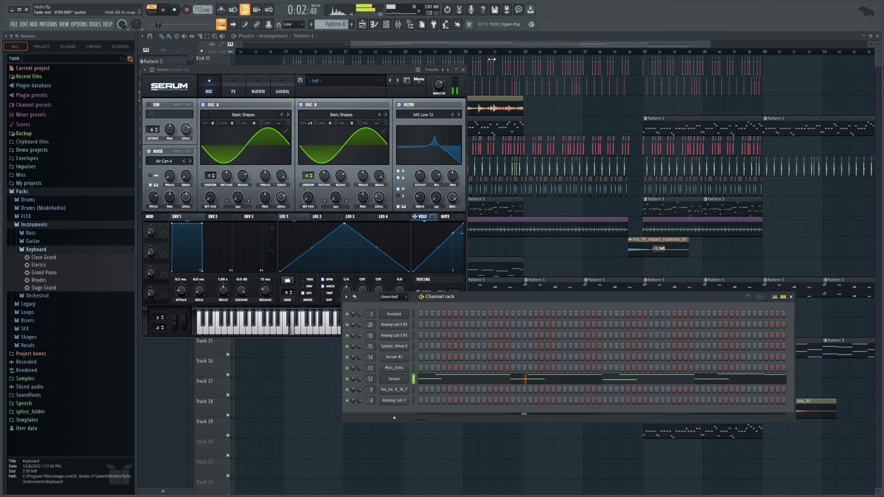
{"action": "left_click", "coordinate": [514, 43]}
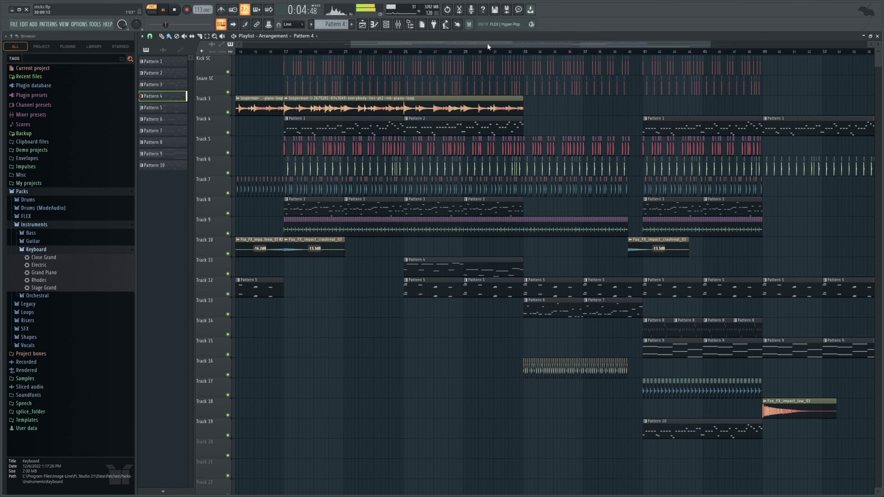
Play from bar 25 with Track 11 soloed and Track 3's piano unmuted, viewing Pattern 4's notes
{"action": "left_click_drag", "start_coordinate": [488, 43], "coordinate": [499, 45]}
{"action": "left_click", "coordinate": [394, 52]}
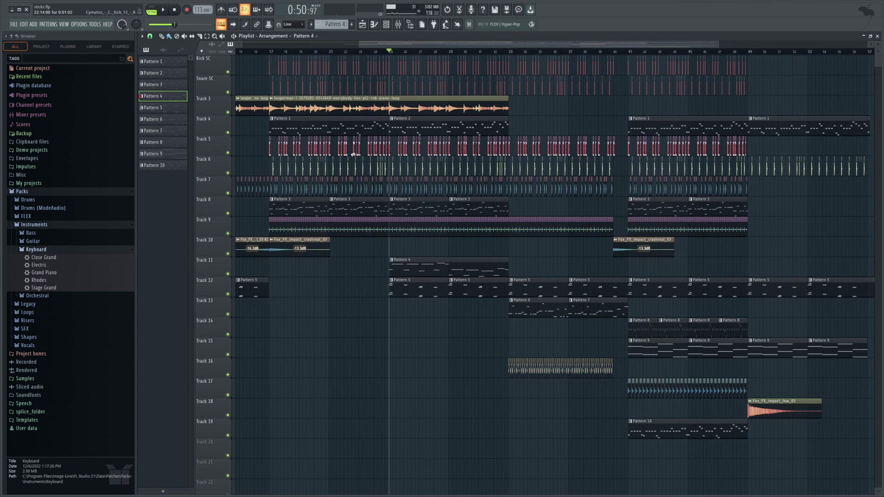
{"action": "right_click", "coordinate": [228, 275]}
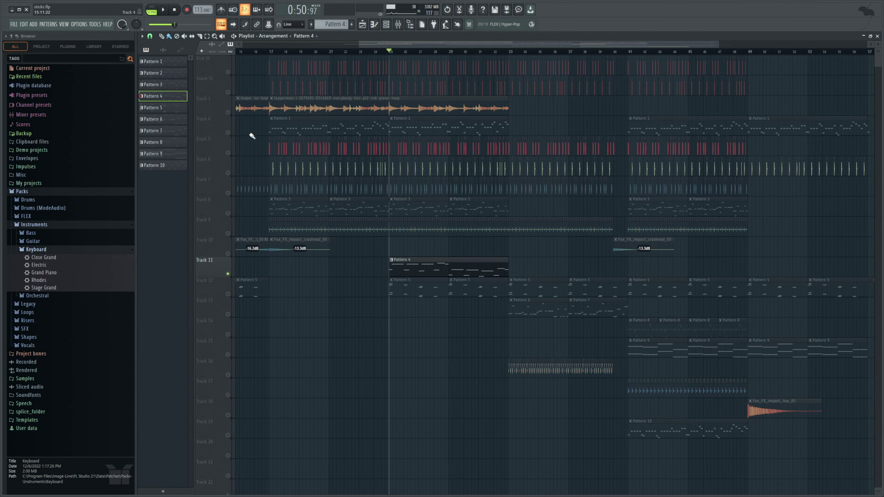
{"action": "left_click", "coordinate": [228, 113]}
{"action": "key", "text": "space"}
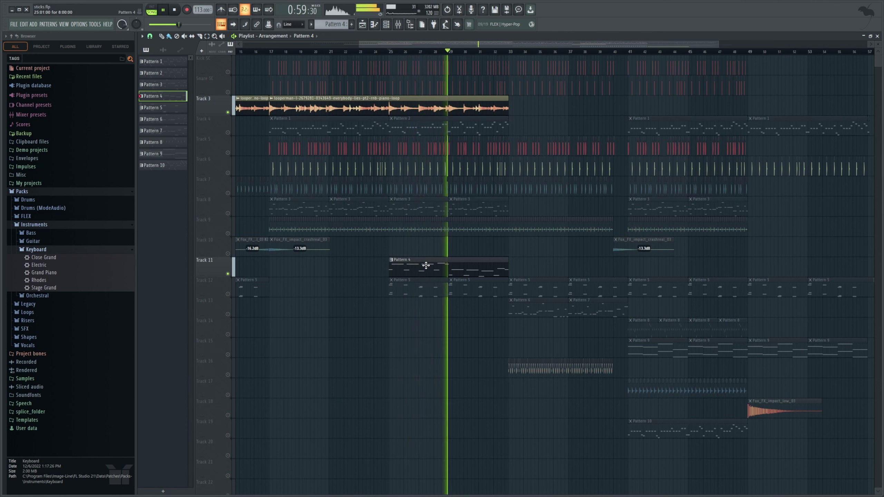
{"action": "double_click", "coordinate": [466, 274]}
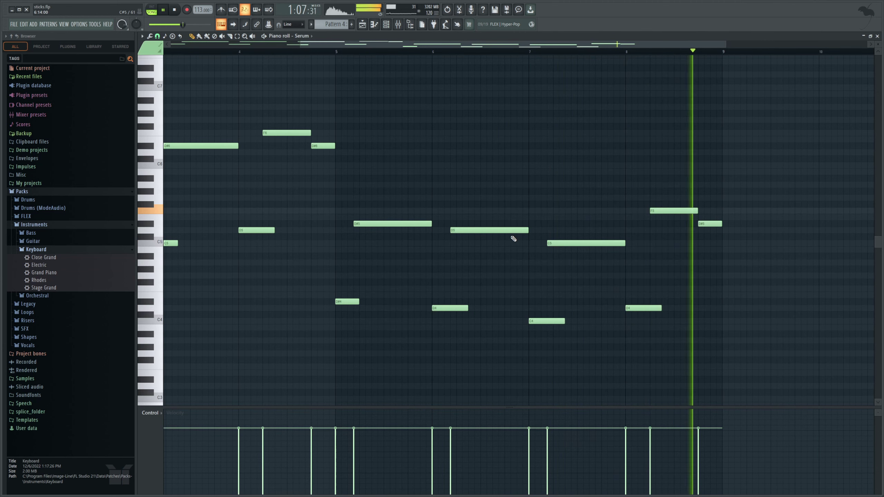
{"action": "key", "text": "space"}
Stop playback and play Pattern 5's Mini_ErHu chords alone in pattern mode
{"action": "key", "text": "F5"}
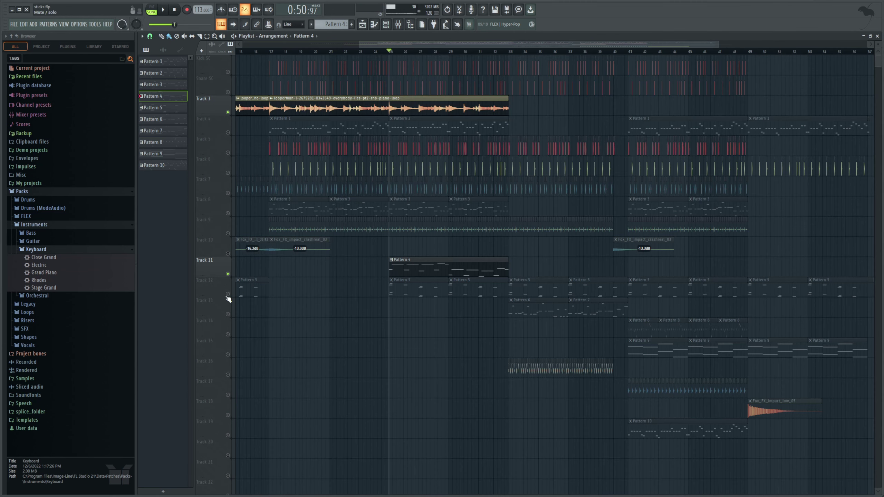
{"action": "double_click", "coordinate": [420, 291]}
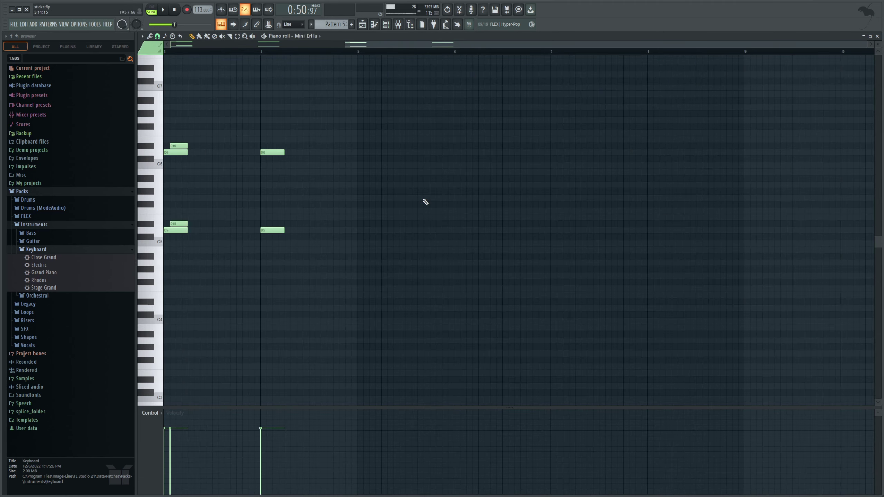
{"action": "left_click", "coordinate": [151, 9]}
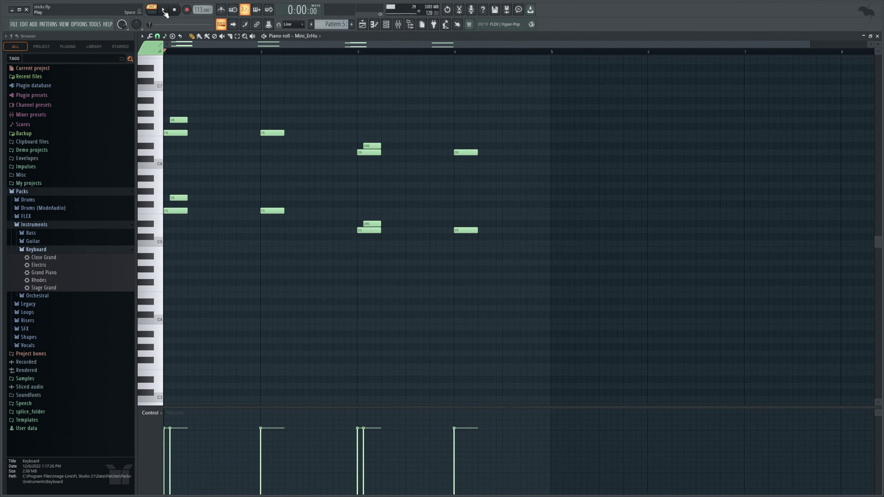
{"action": "left_click", "coordinate": [165, 10]}
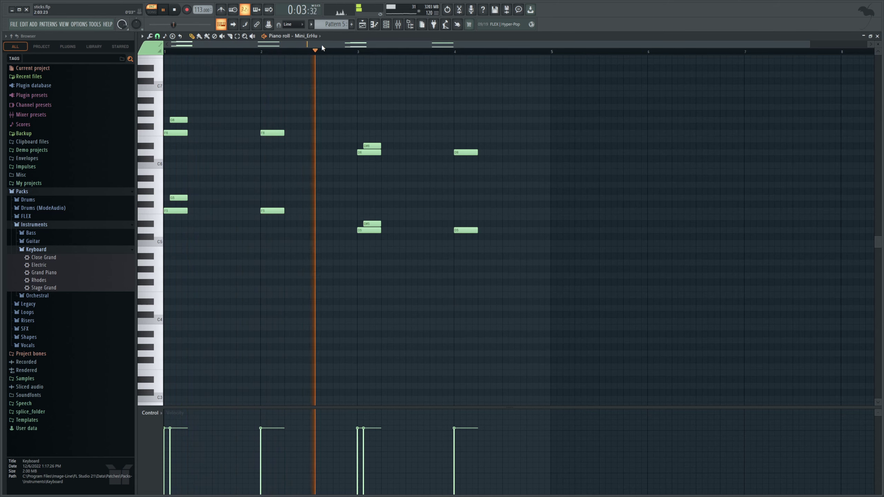
{"action": "left_click", "coordinate": [174, 9]}
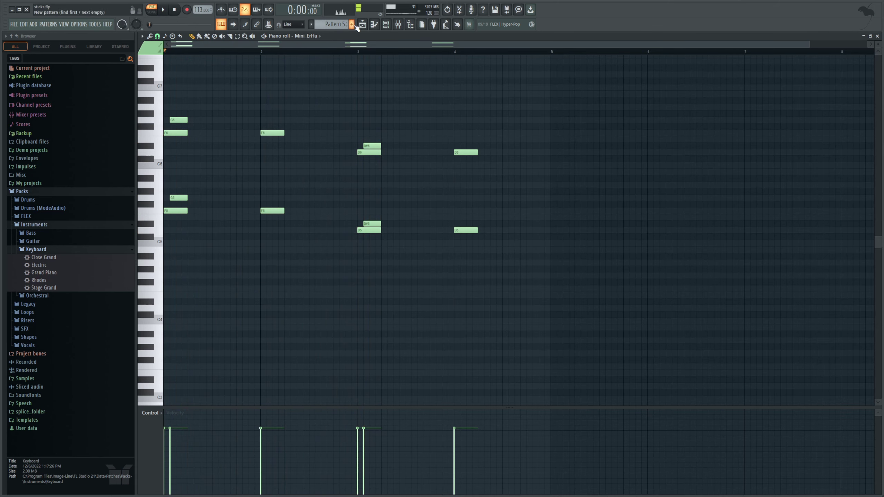
{"action": "left_click", "coordinate": [362, 25]}
Play the song from bar 25, unmuting Track 11 and then Track 4 alongside Track 12
{"action": "left_click", "coordinate": [396, 53]}
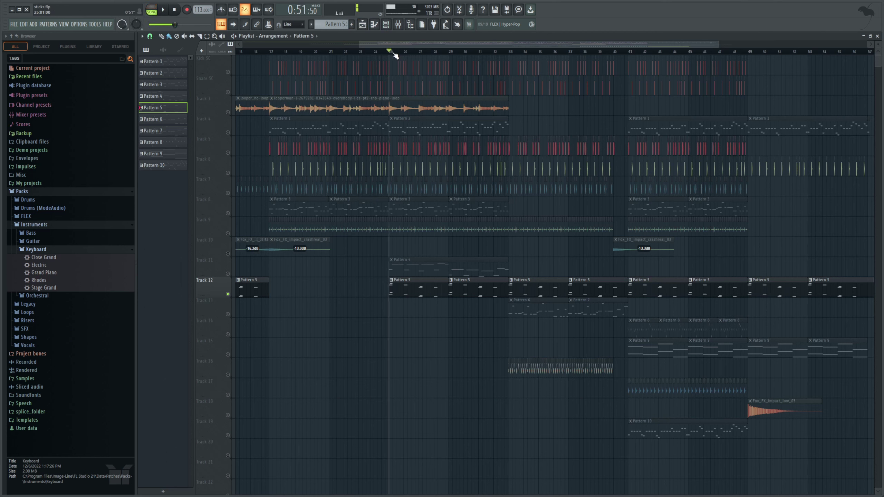
{"action": "left_click", "coordinate": [226, 275], "text": "ctrl"}
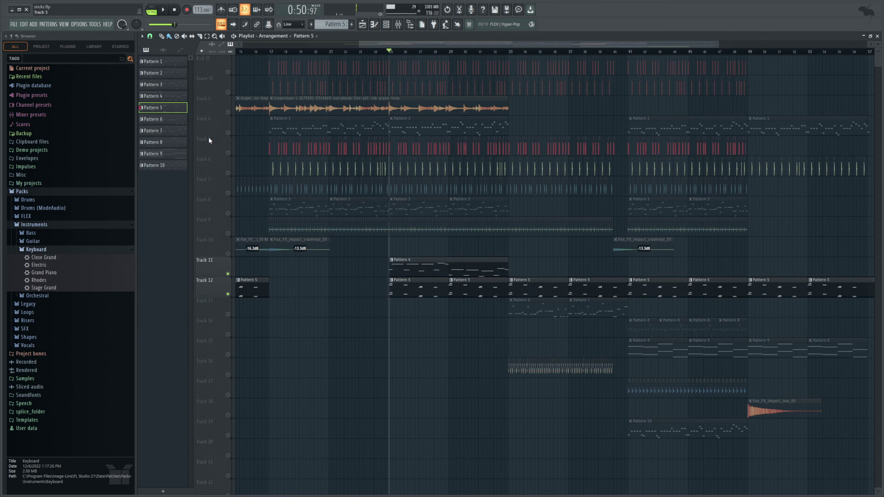
{"action": "left_click", "coordinate": [165, 11]}
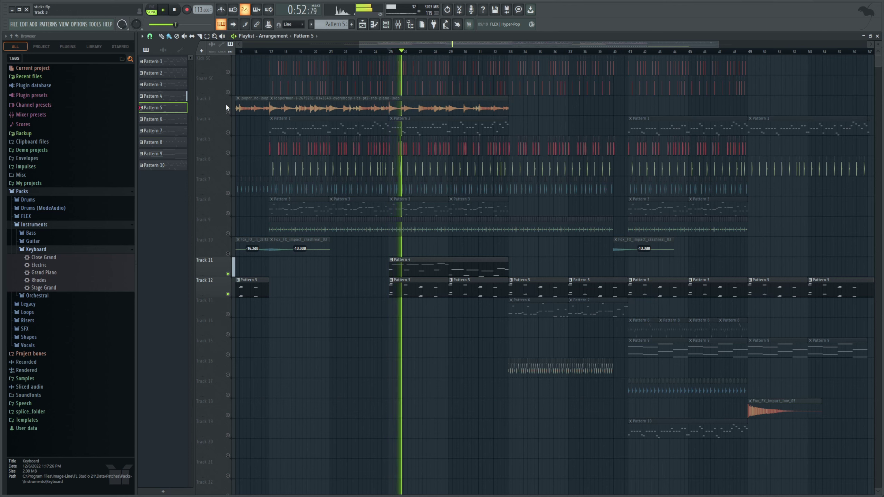
{"action": "left_click", "coordinate": [227, 133], "text": "ctrl"}
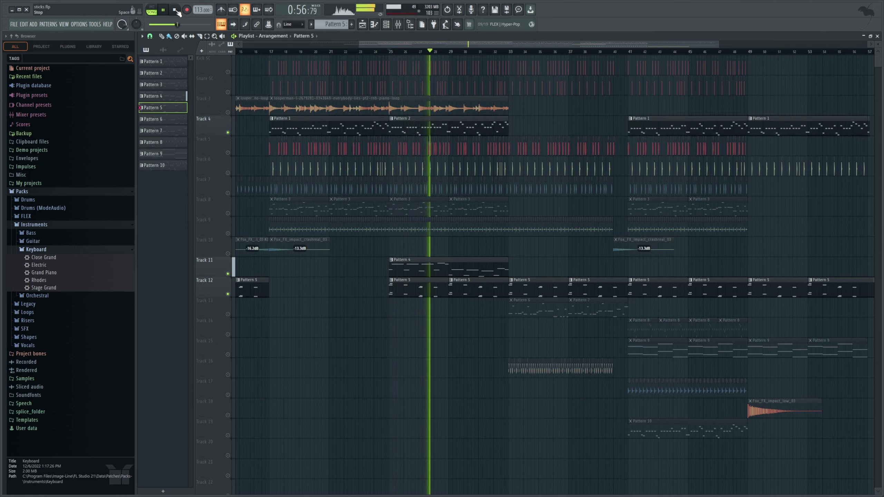
{"action": "left_click", "coordinate": [175, 10]}
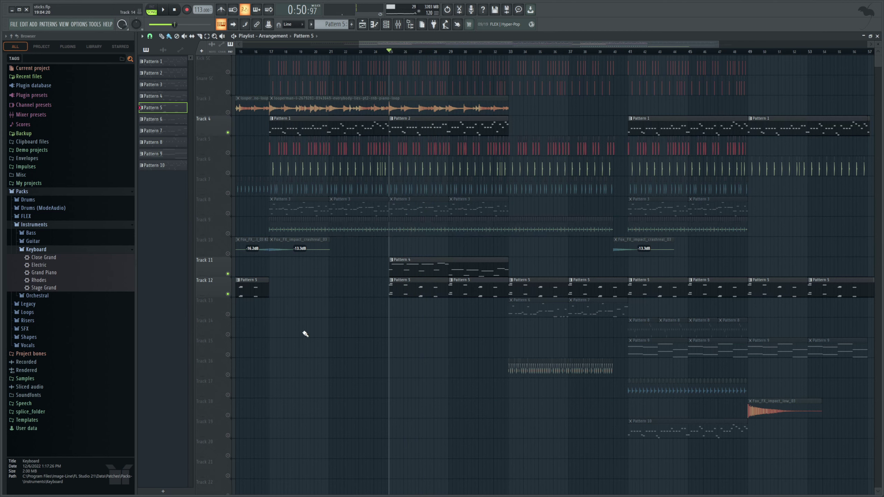
Bring all muted tracks back and set the playback start around bar 32
{"action": "left_click", "coordinate": [228, 113], "text": "ctrl"}
{"action": "left_click", "coordinate": [228, 113], "text": "ctrl"}
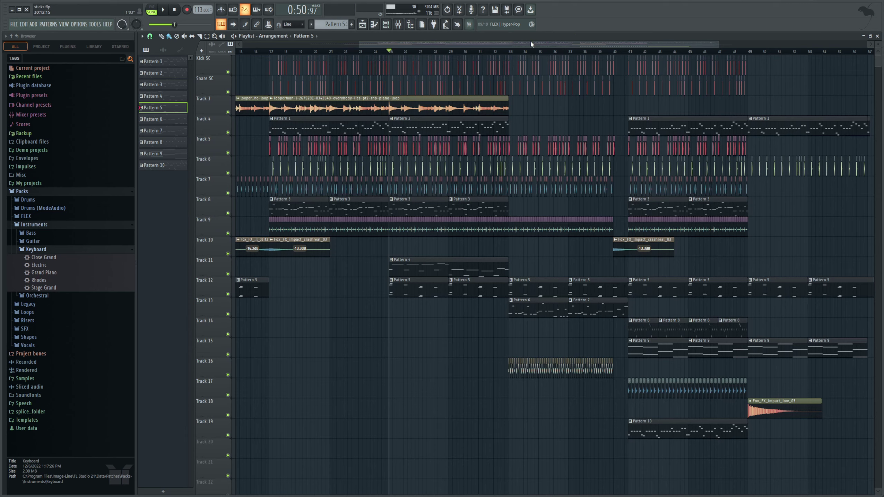
{"action": "left_click", "coordinate": [505, 52]}
{"action": "left_click", "coordinate": [501, 52]}
{"action": "left_click_drag", "start_coordinate": [717, 45], "coordinate": [638, 54]}
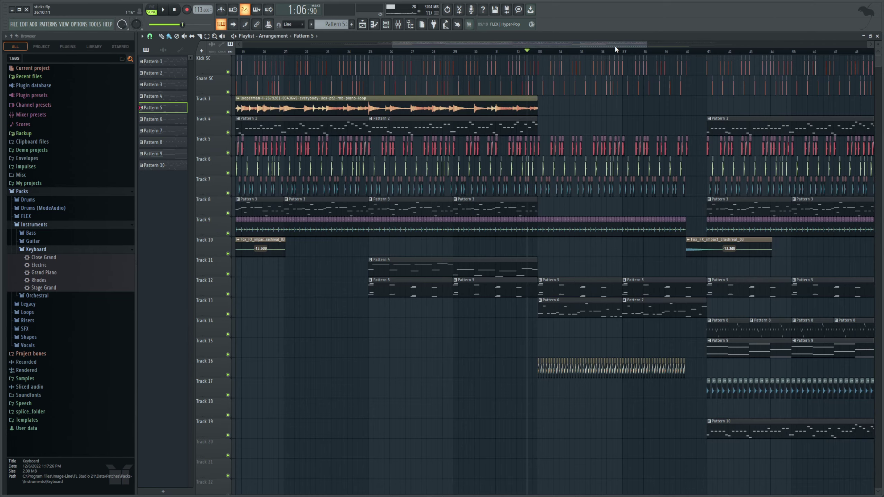
{"action": "left_click_drag", "start_coordinate": [615, 44], "coordinate": [547, 76]}
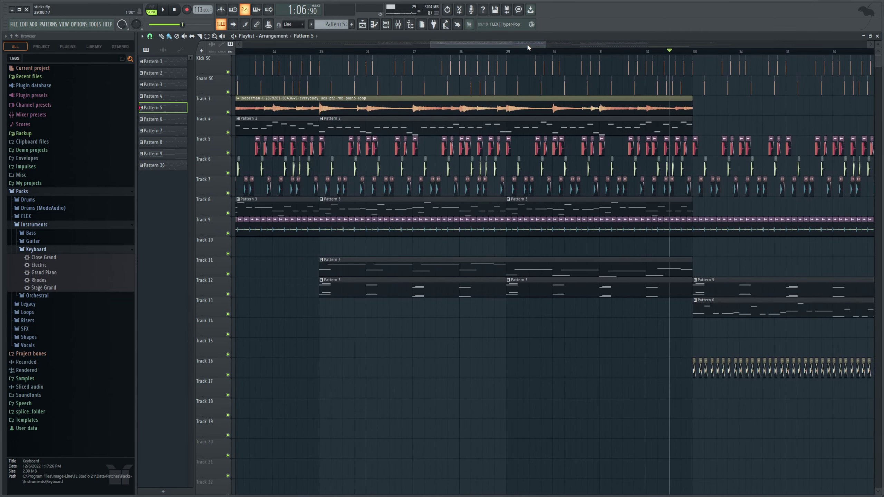
{"action": "left_click_drag", "start_coordinate": [526, 43], "coordinate": [571, 46]}
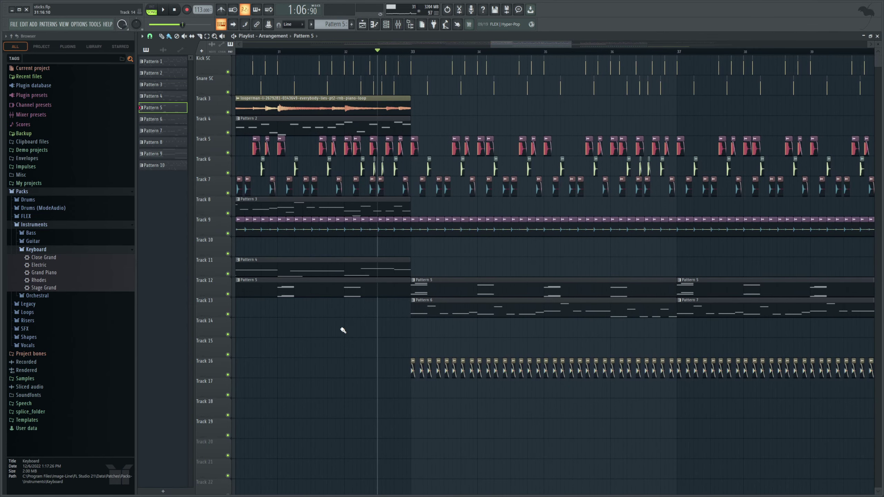
Solo Track 16 and play it from bar 33
{"action": "right_click", "coordinate": [231, 375]}
{"action": "left_click", "coordinate": [416, 52]}
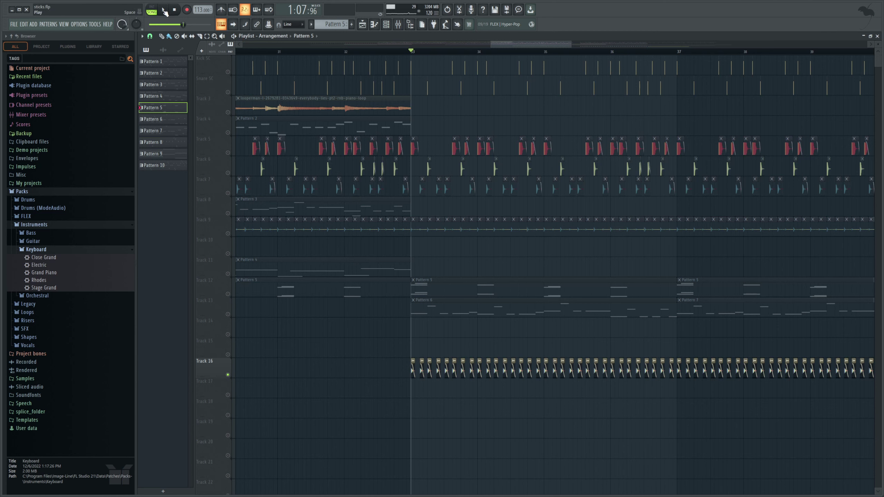
{"action": "left_click", "coordinate": [164, 12]}
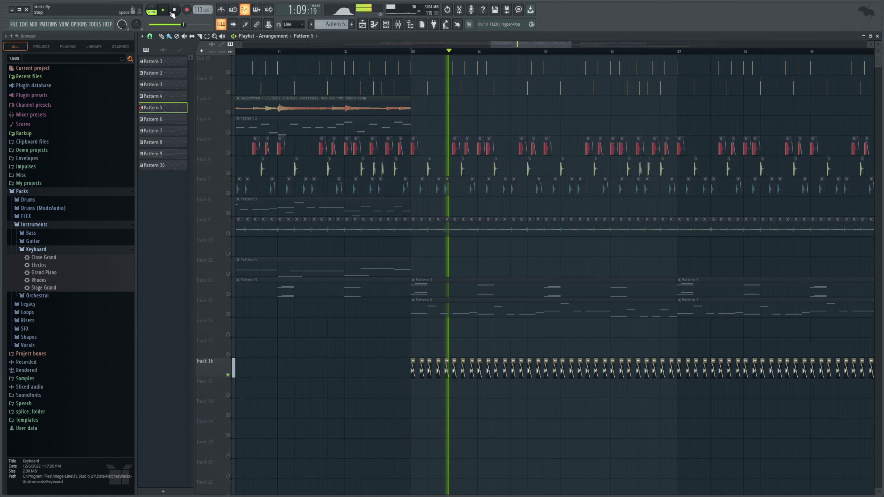
Solo then unsolo Track 6, and play the full arrangement from just before bar 33
{"action": "left_click", "coordinate": [175, 10]}
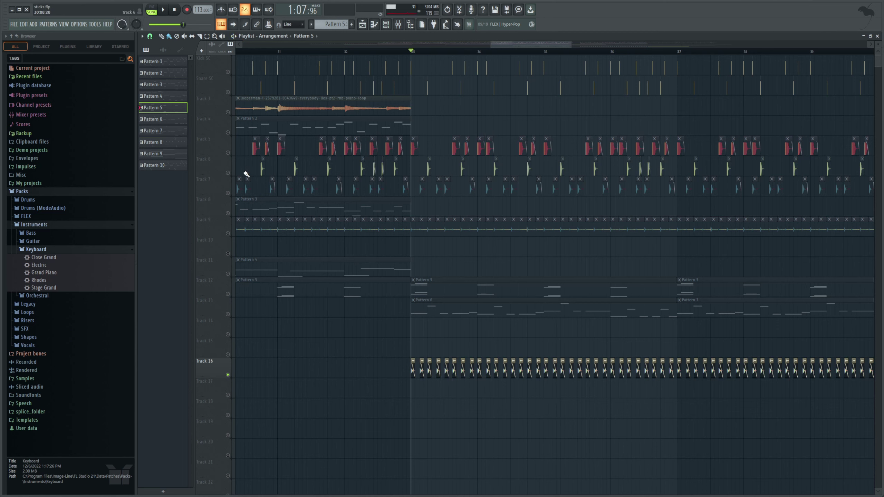
{"action": "right_click", "coordinate": [228, 173]}
{"action": "right_click", "coordinate": [229, 173]}
{"action": "left_click", "coordinate": [390, 52]}
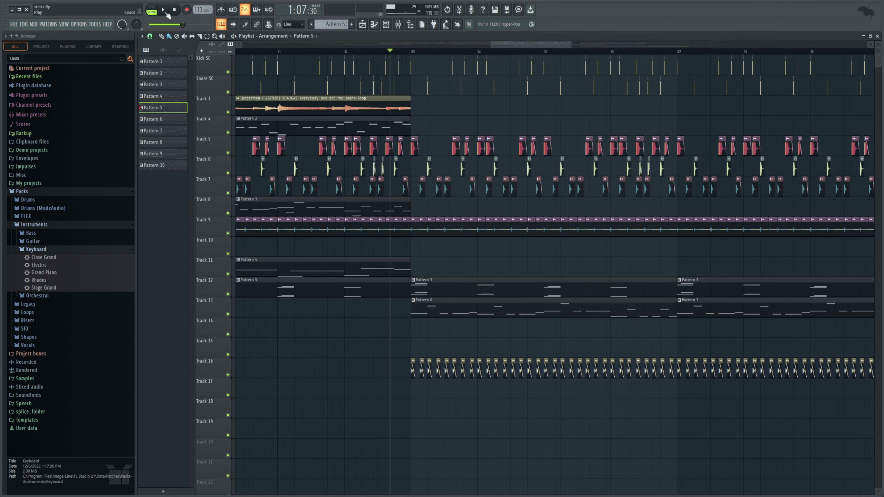
{"action": "left_click", "coordinate": [164, 11]}
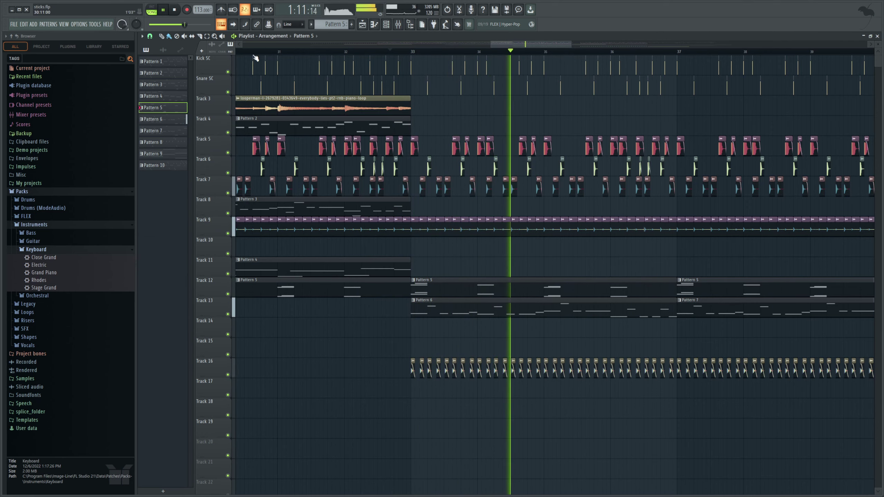
Zoom the playlist out to bars 30–61 and play from just before bar 41
{"action": "left_click_drag", "start_coordinate": [571, 45], "coordinate": [760, 97]}
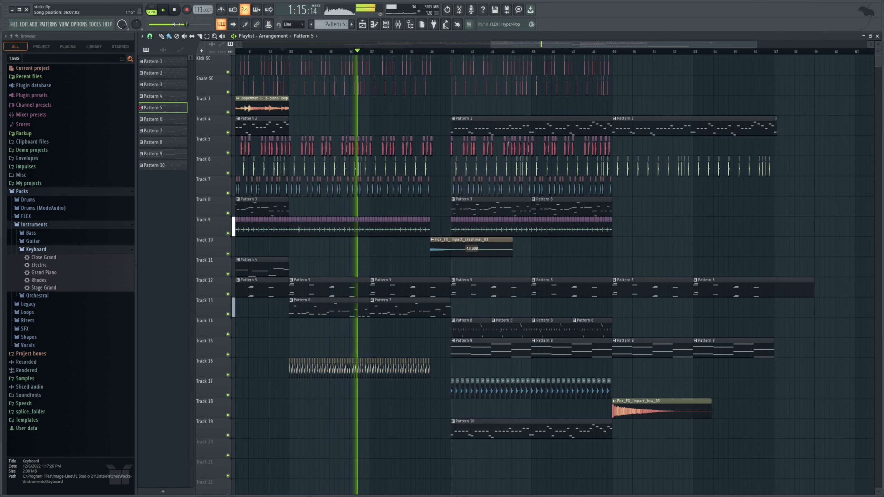
{"action": "key", "text": "space"}
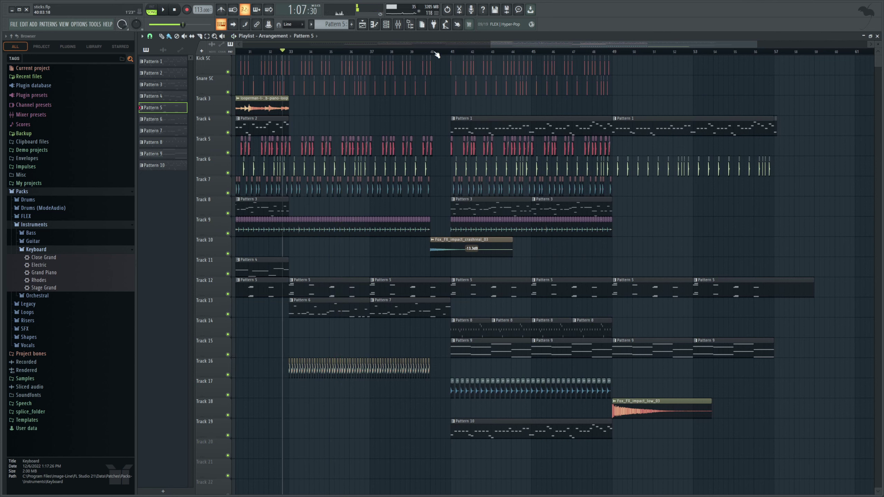
{"action": "left_click", "coordinate": [446, 53]}
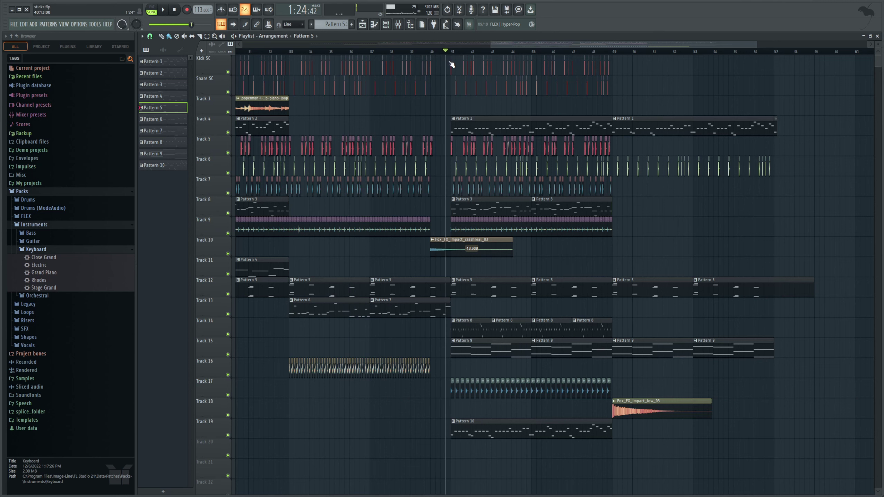
{"action": "key", "text": "space"}
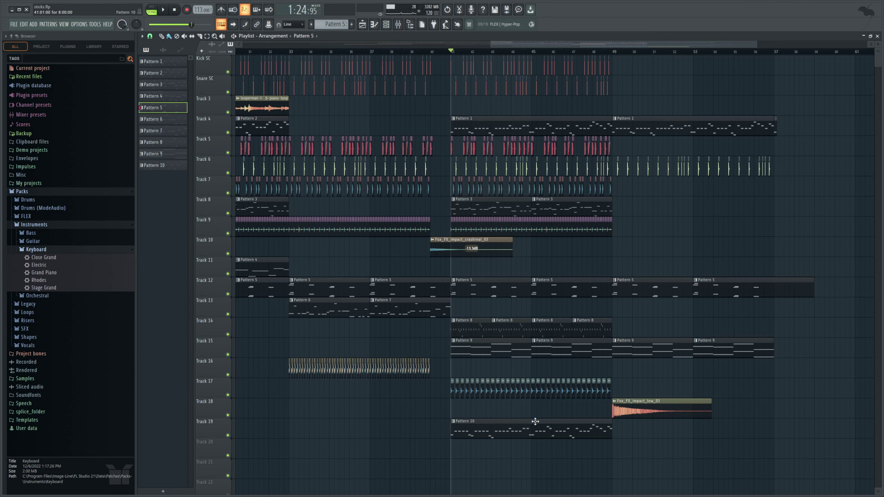
Solo and audition Track 19, then Track 15, on their own
{"action": "right_click", "coordinate": [227, 435]}
{"action": "left_click", "coordinate": [163, 9]}
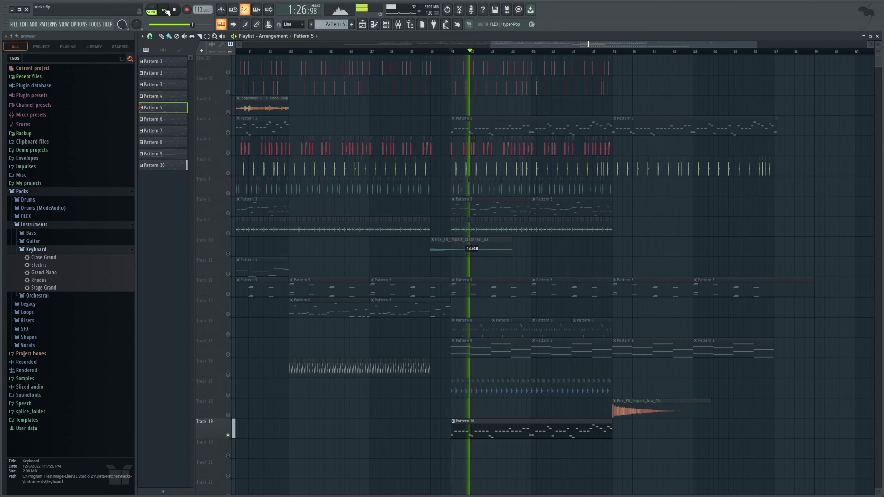
{"action": "key", "text": "space"}
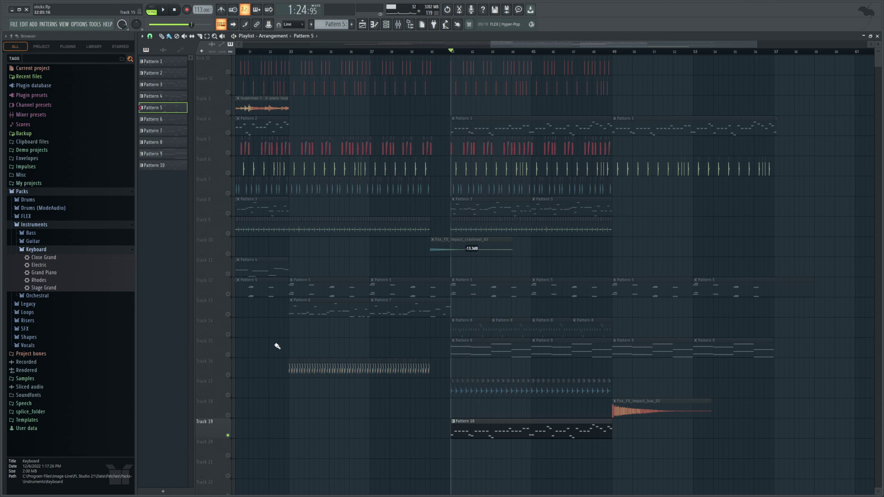
{"action": "right_click", "coordinate": [228, 355]}
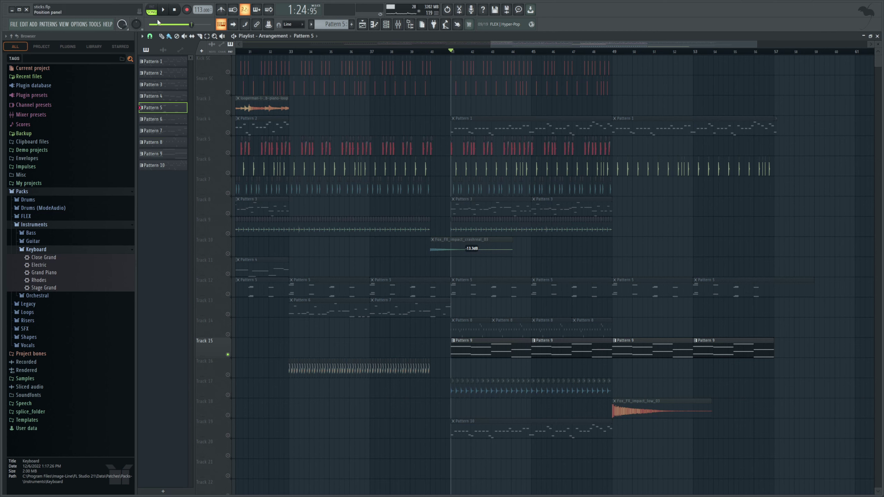
{"action": "left_click", "coordinate": [164, 9]}
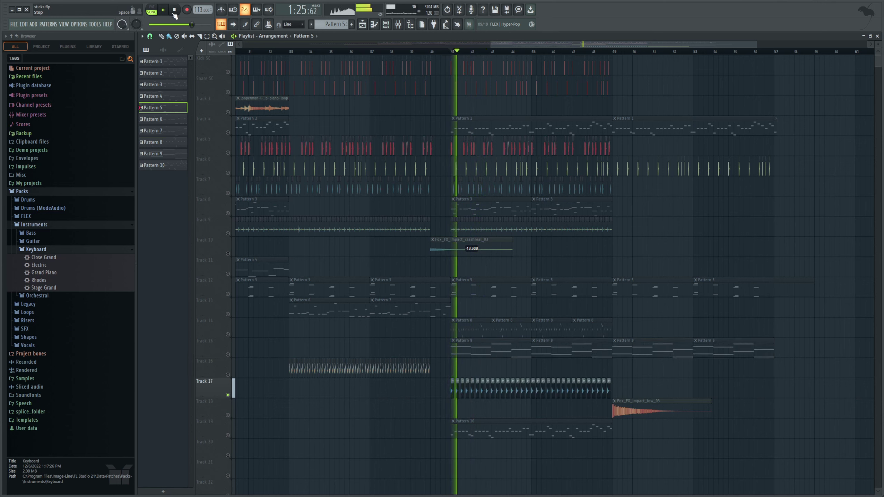
{"action": "left_click", "coordinate": [174, 14]}
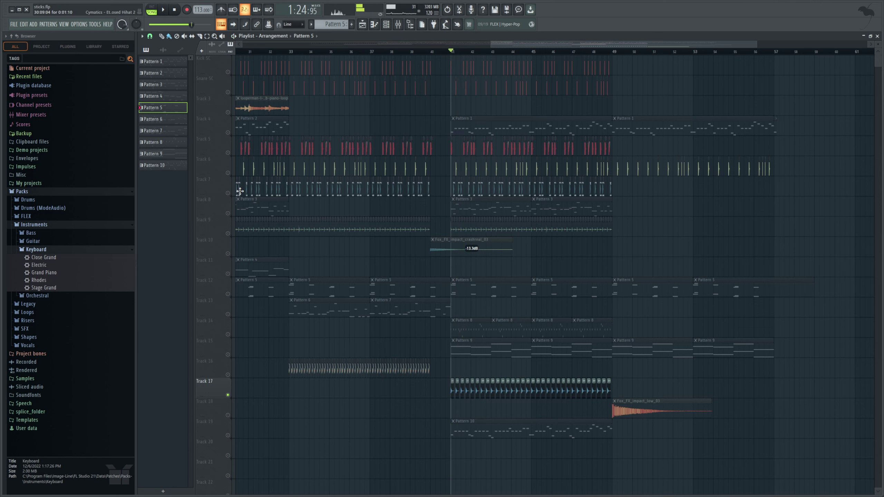
Clear the solo and play the full second drop from about bar 40.5
{"action": "left_click", "coordinate": [228, 194]}
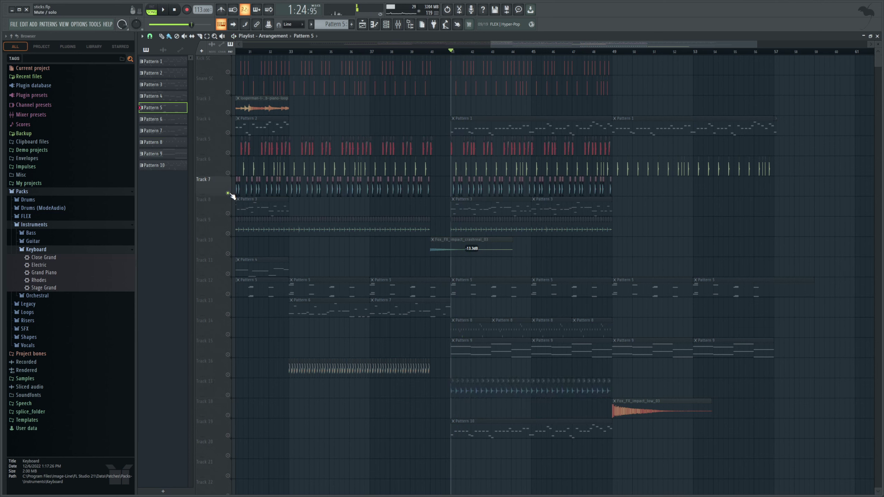
{"action": "right_click", "coordinate": [228, 193]}
{"action": "left_click_drag", "start_coordinate": [451, 53], "coordinate": [441, 53]}
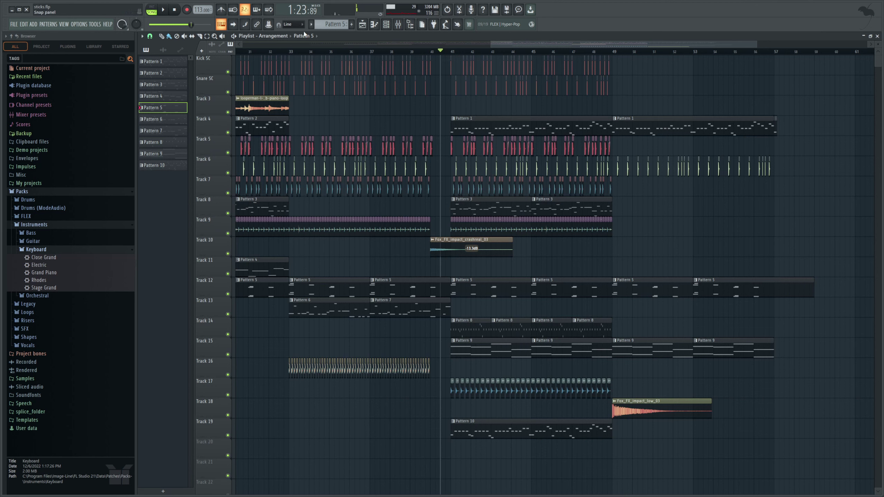
{"action": "left_click", "coordinate": [163, 10]}
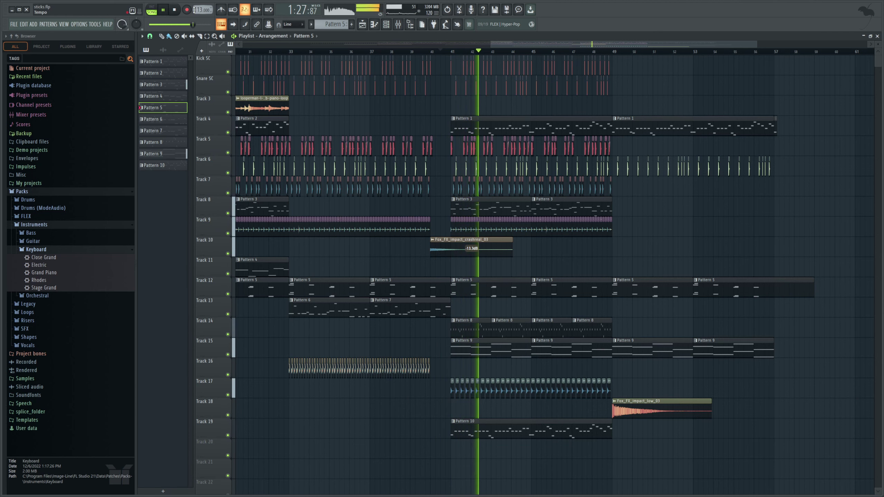
{"action": "double_click", "coordinate": [468, 329]}
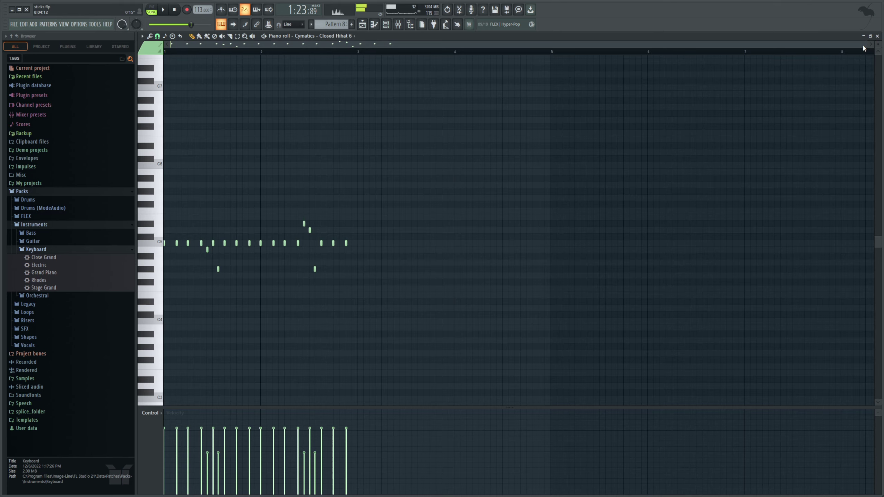
{"action": "left_click_drag", "start_coordinate": [866, 46], "coordinate": [644, 45]}
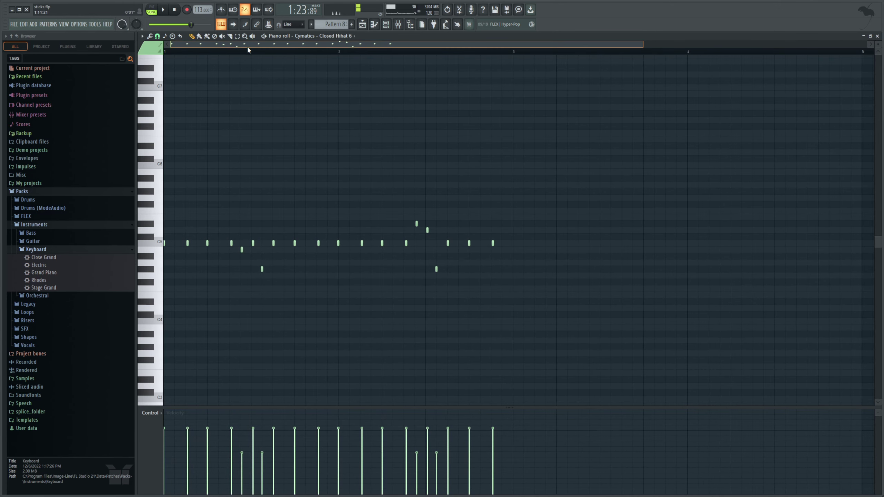
{"action": "left_click", "coordinate": [165, 10]}
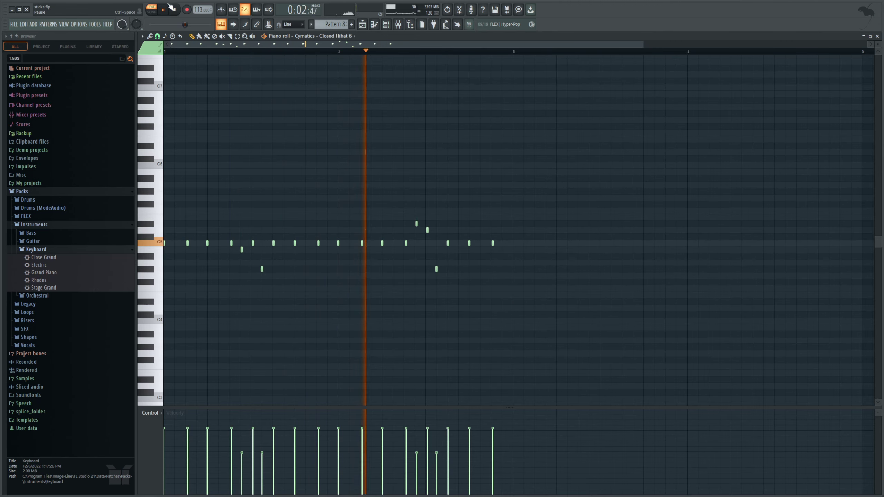
{"action": "key", "text": "space"}
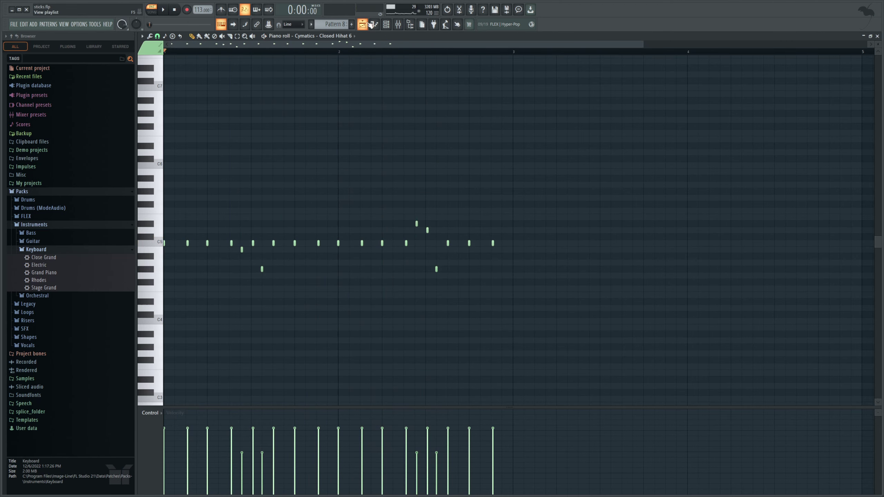
{"action": "left_click", "coordinate": [363, 26]}
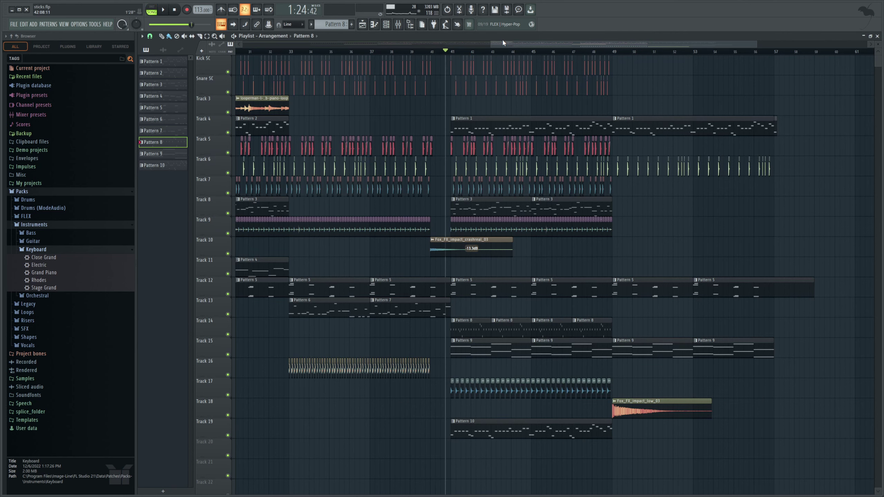
Zoom the playlist out over the whole arrangement, then stop playback back at bar 1
{"action": "scroll", "coordinate": [502, 40], "scroll_direction": "left", "scroll_amount": 10}
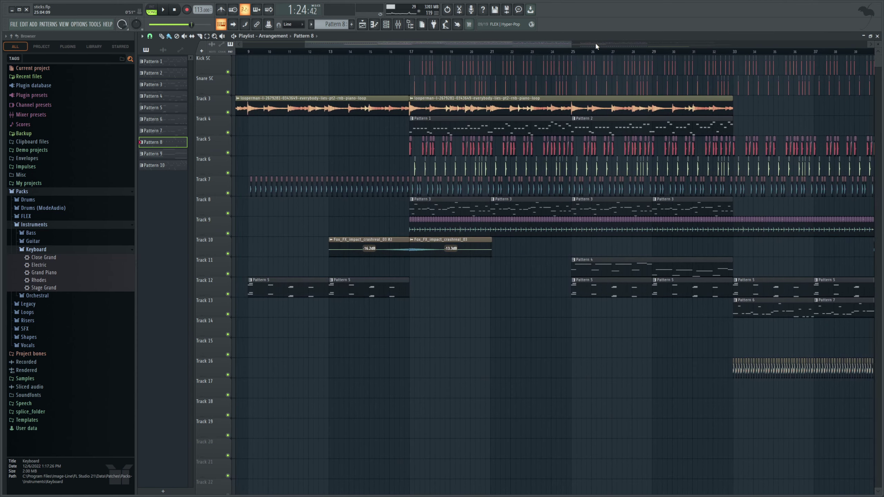
{"action": "left_click_drag", "start_coordinate": [569, 44], "coordinate": [822, 43]}
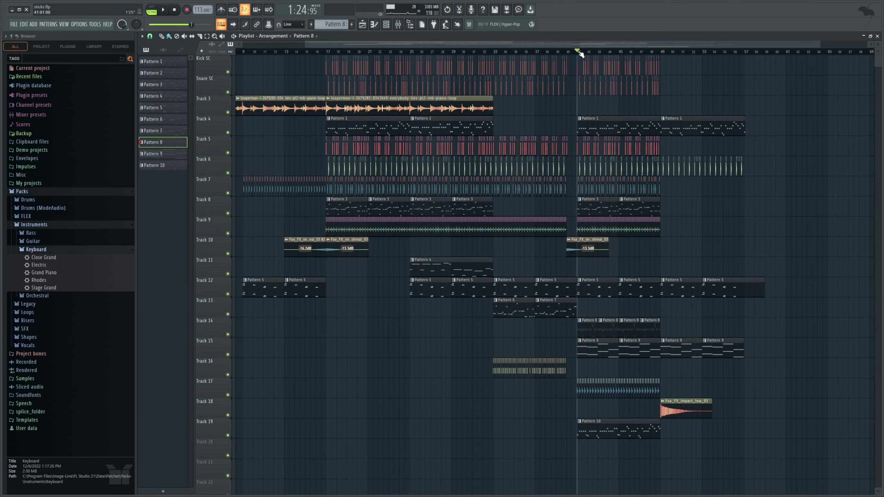
{"action": "key", "text": "space"}
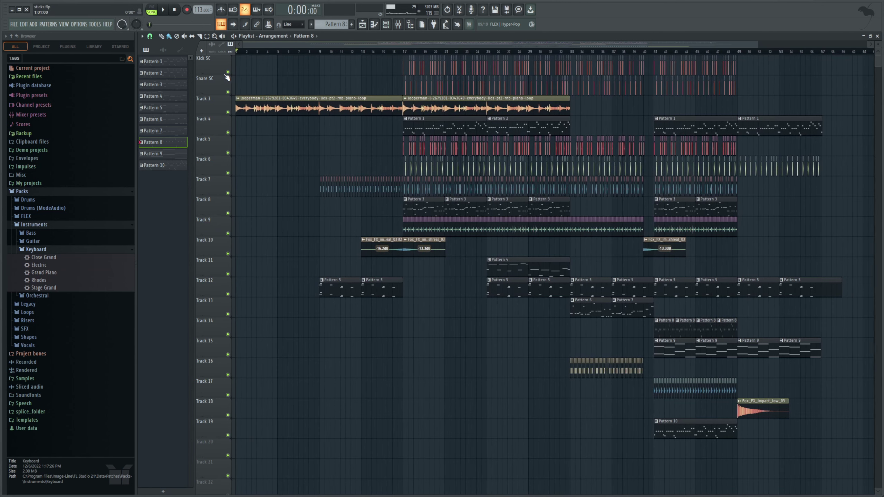